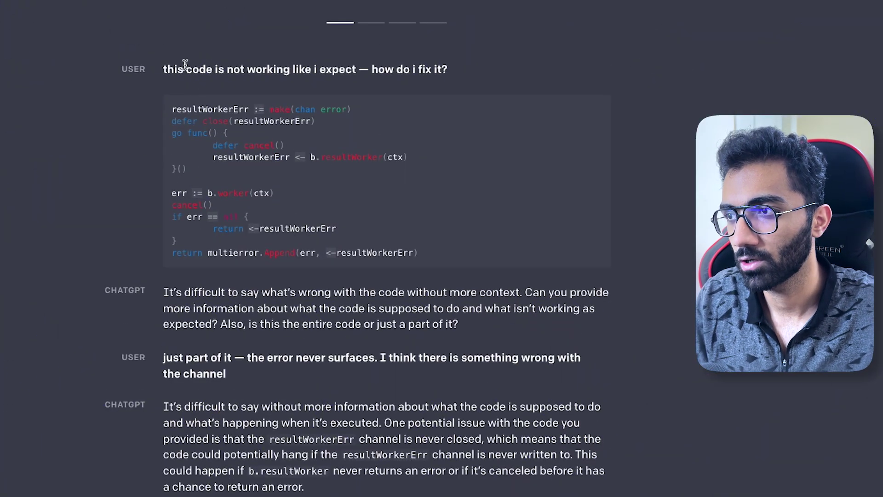
Highlight the Go code question, then scroll to ChatGPT's Object.freeze recommendation for the const object.
drag(419, 252, 230, 70)
click(278, 123)
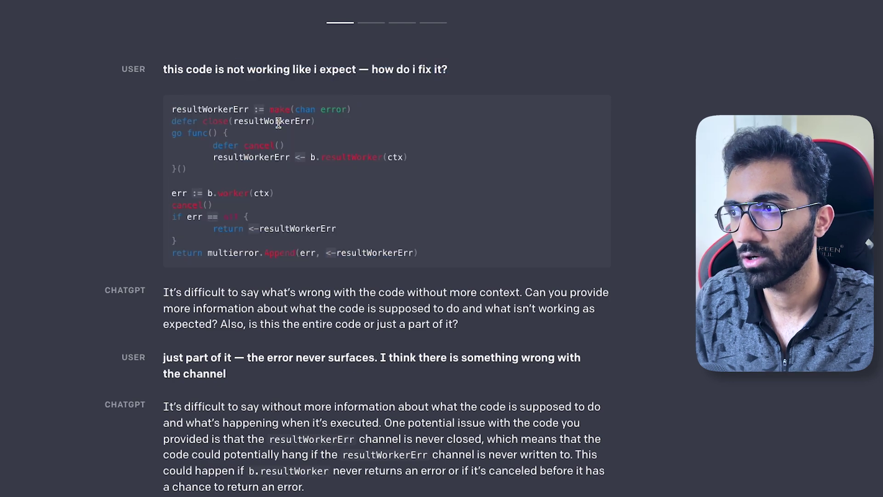
scroll(278, 123, down, 2)
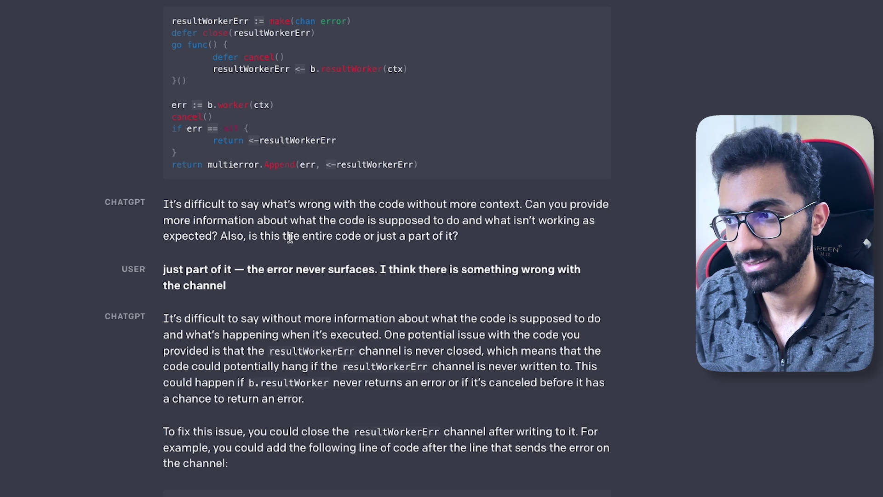
scroll(289, 232, down, 4)
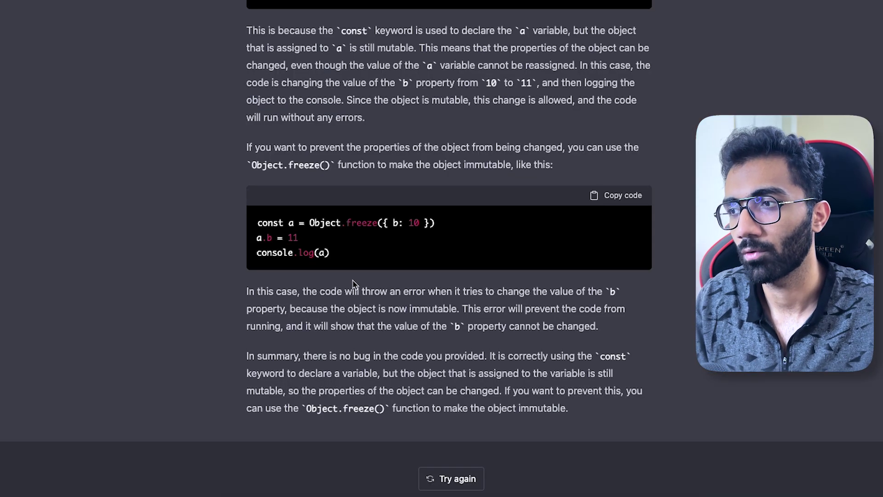
scroll(359, 288, up, 2)
scroll(357, 315, up, 5)
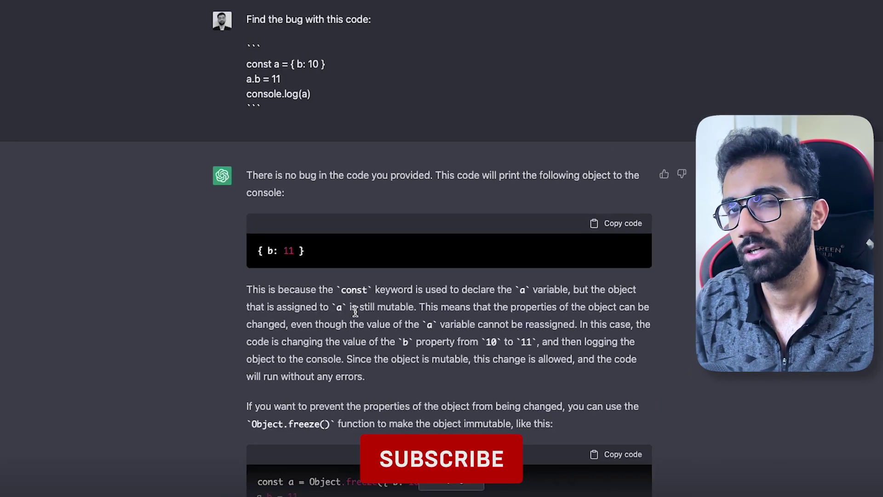
drag(317, 108, 319, 12)
scroll(370, 150, down, 1)
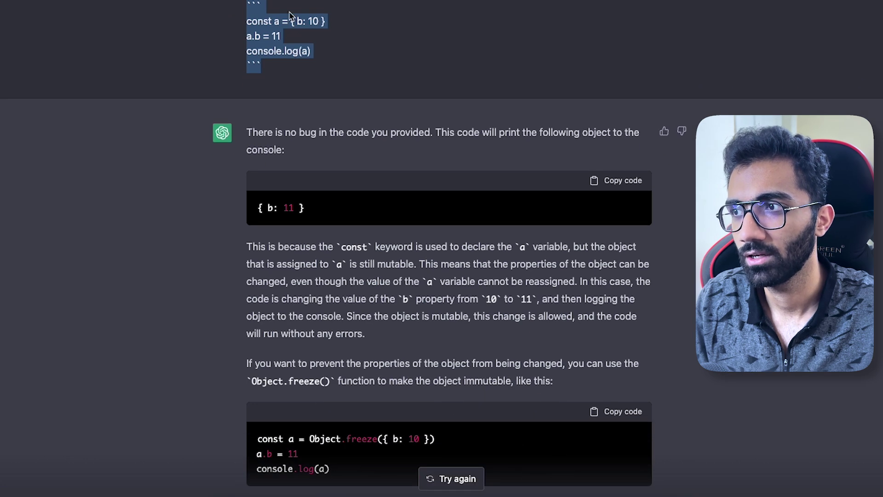
drag(258, 22, 338, 26)
double_click(262, 51)
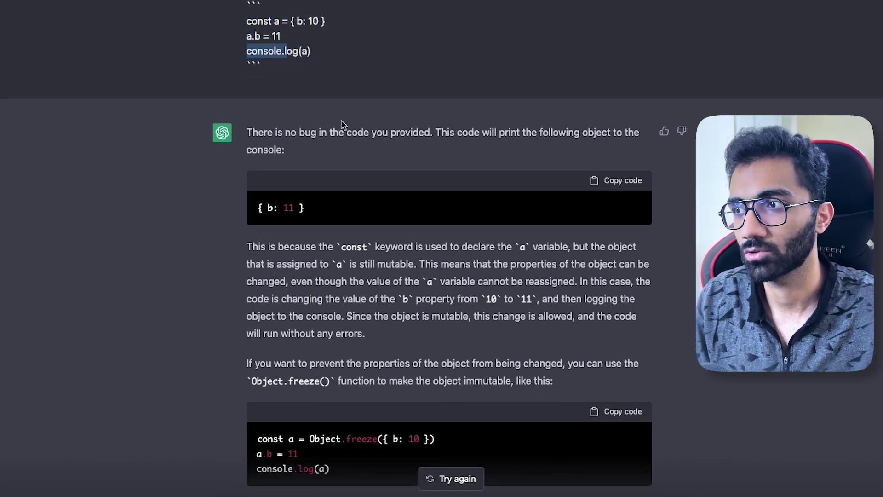
scroll(342, 126, down, 3)
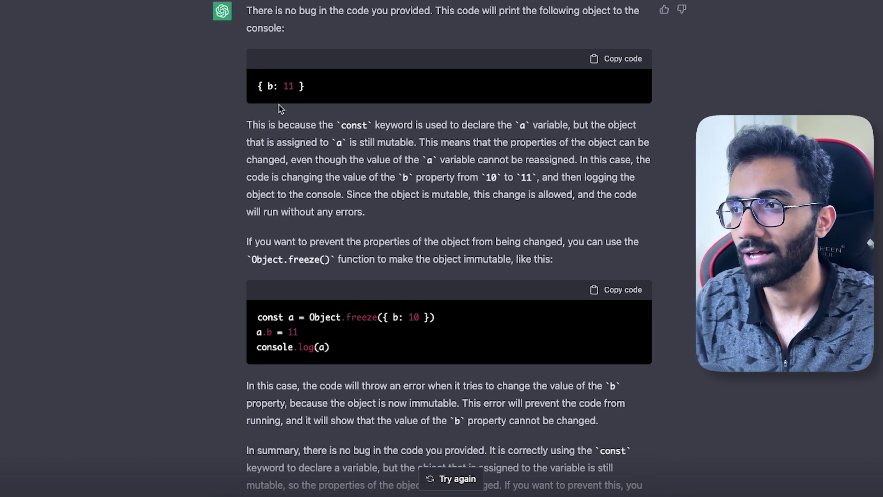
scroll(302, 54, up, 2)
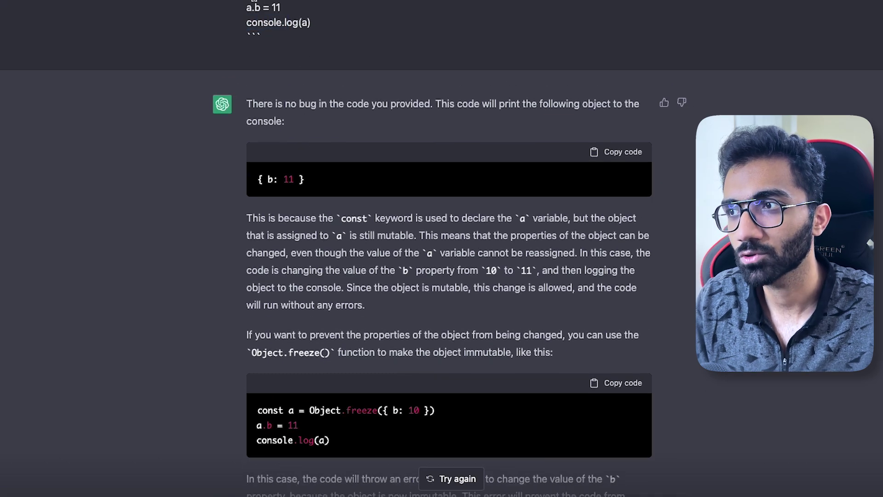
drag(245, 7, 299, 9)
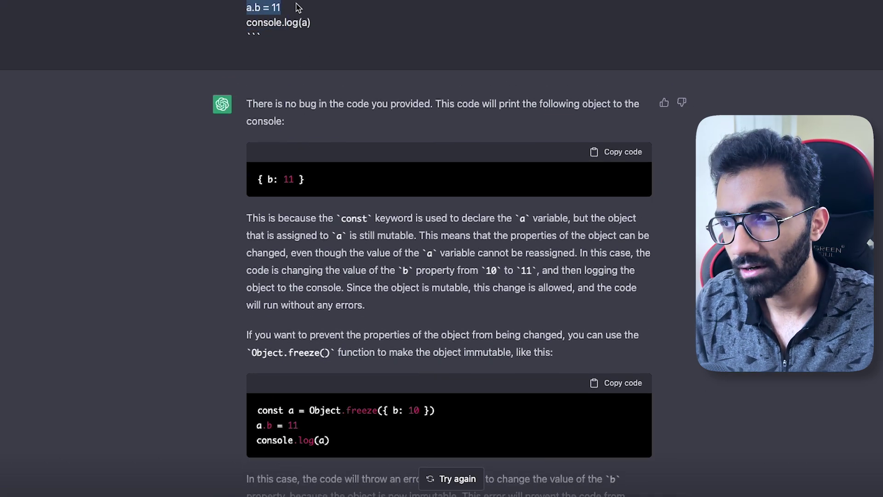
scroll(326, 202, down, 4)
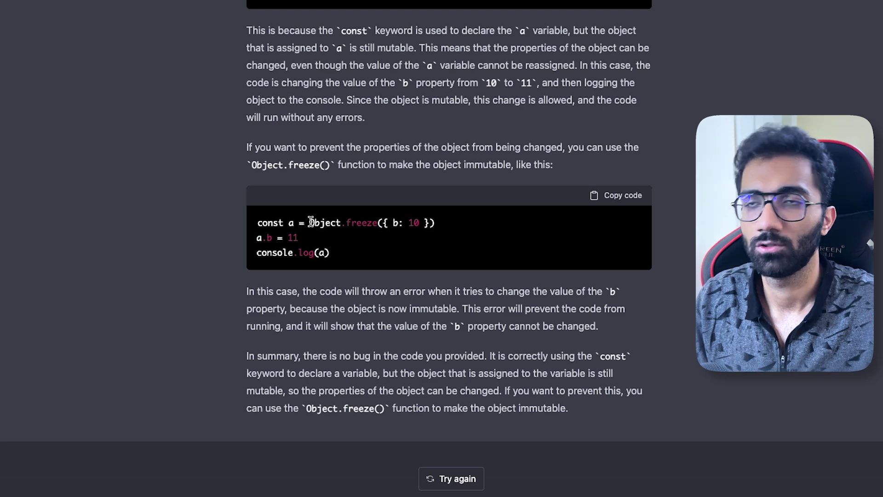
drag(311, 222, 383, 223)
click(386, 242)
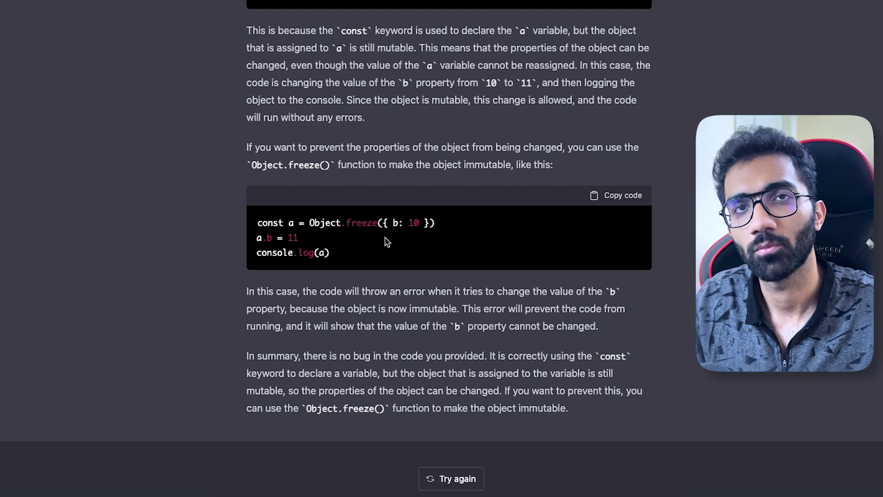
scroll(386, 242, up, 5)
double_click(256, 17)
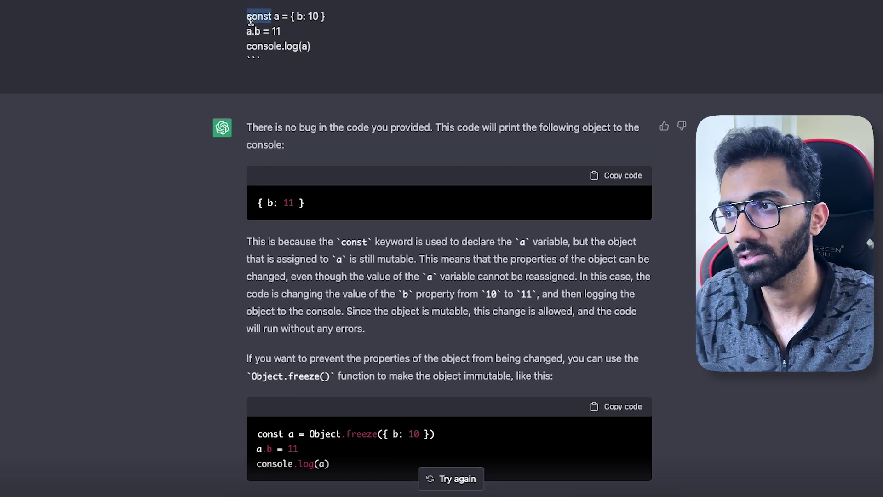
triple_click(281, 40)
click(259, 39)
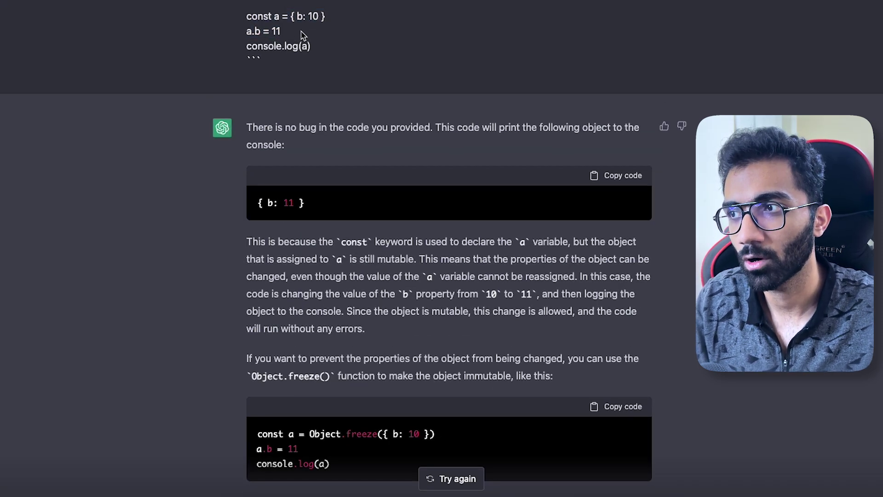
Review the earlier answers, highlighting the 'let a = 5' line of the suggested fix.
drag(291, 17, 325, 17)
scroll(363, 28, up, 10)
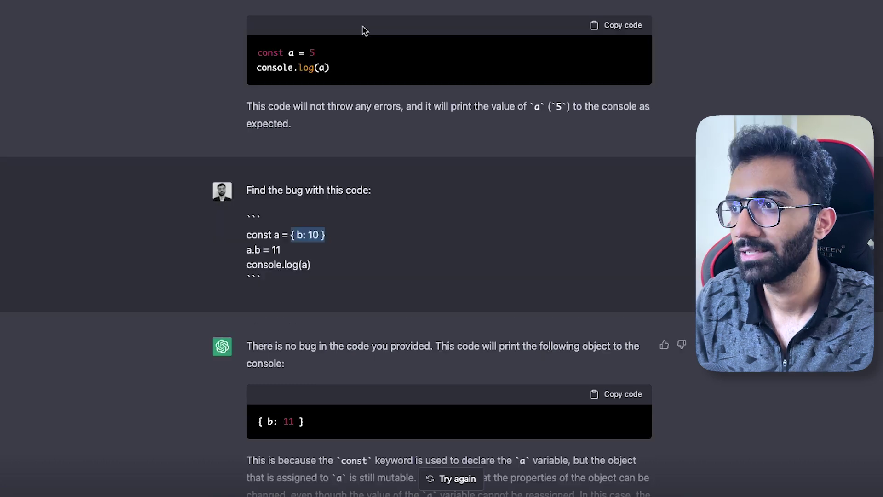
scroll(363, 29, up, 2)
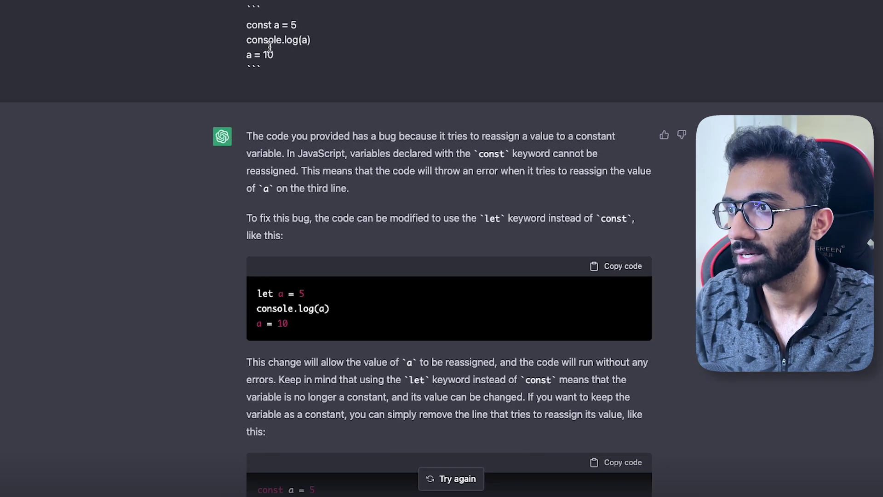
drag(248, 24, 319, 26)
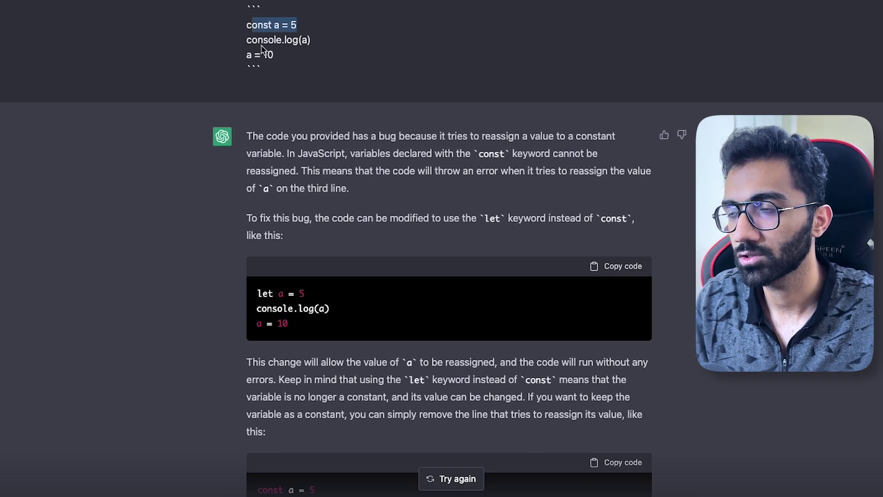
drag(265, 50, 363, 47)
scroll(363, 47, down, 4)
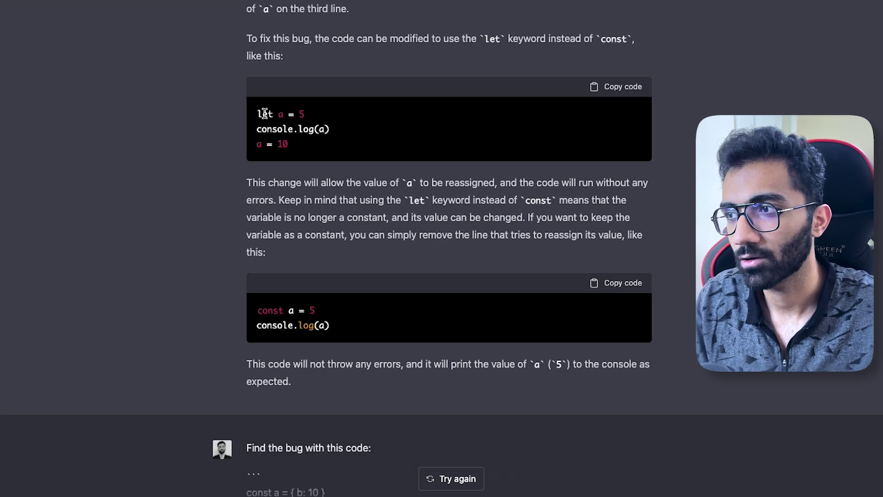
drag(263, 114, 316, 117)
click(303, 154)
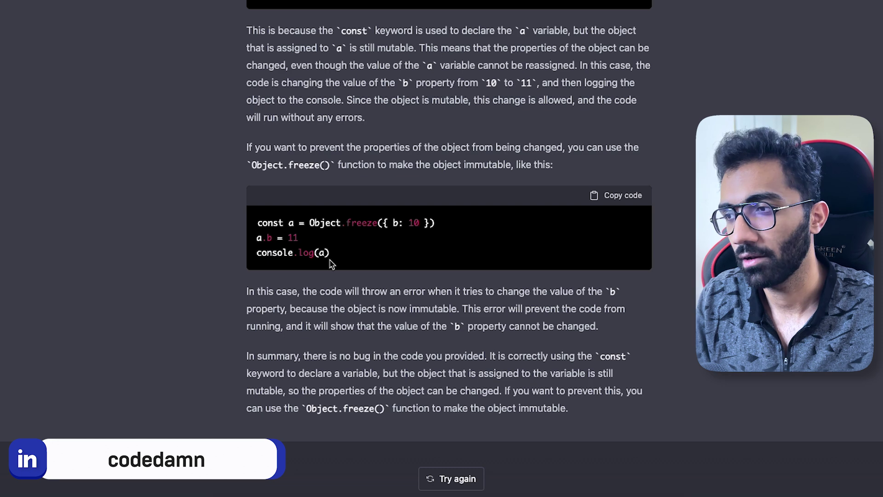
scroll(368, 284, up, 2)
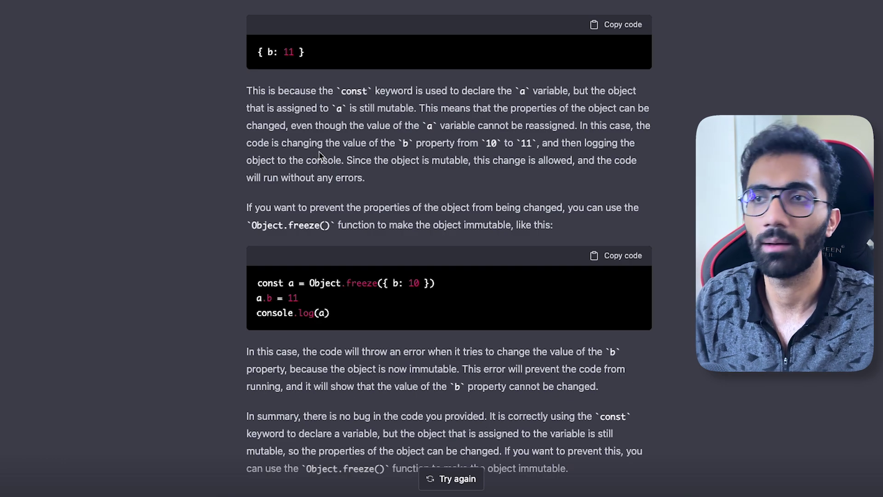
scroll(321, 155, down, 2)
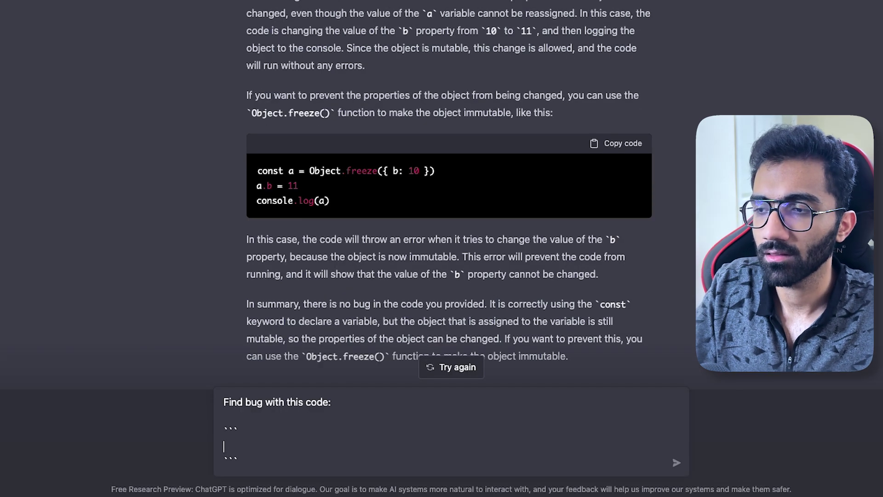
Add '/security loophole' to the prompt and write updatesADiv setting getElementById(id).innerHTML = content.
click(262, 402)
text(/security loophole)
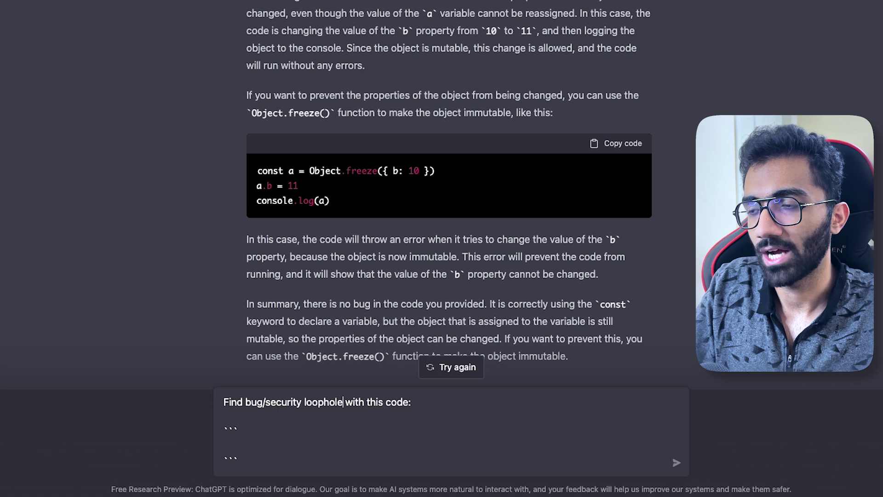
click(236, 443)
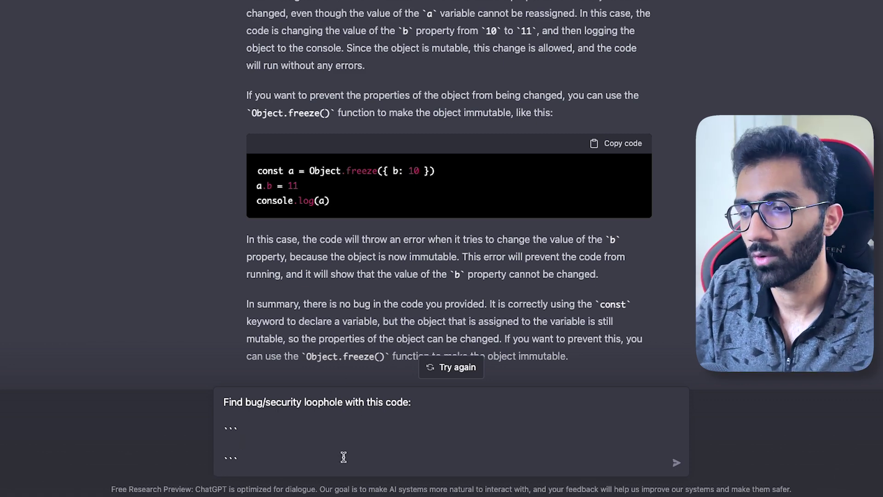
text(function updatesADiv()
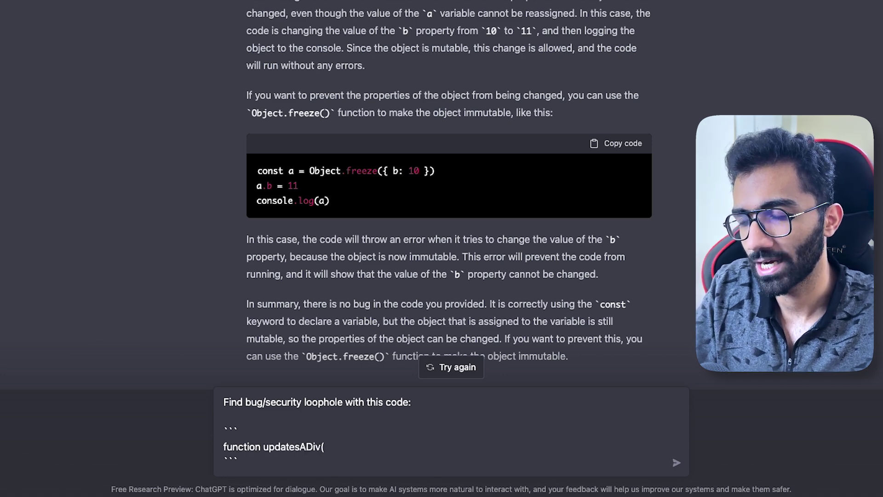
text(content, id)
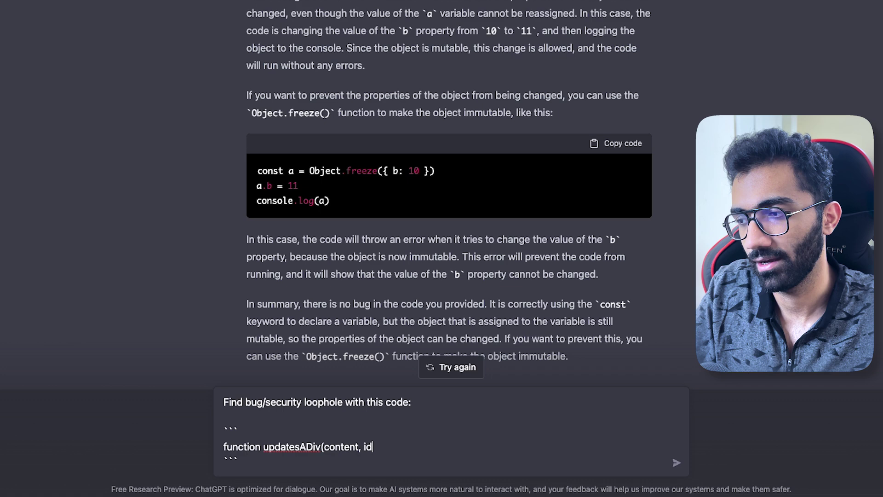
text() {)
key(shift+Return)
key(shift+Return)
text(do)
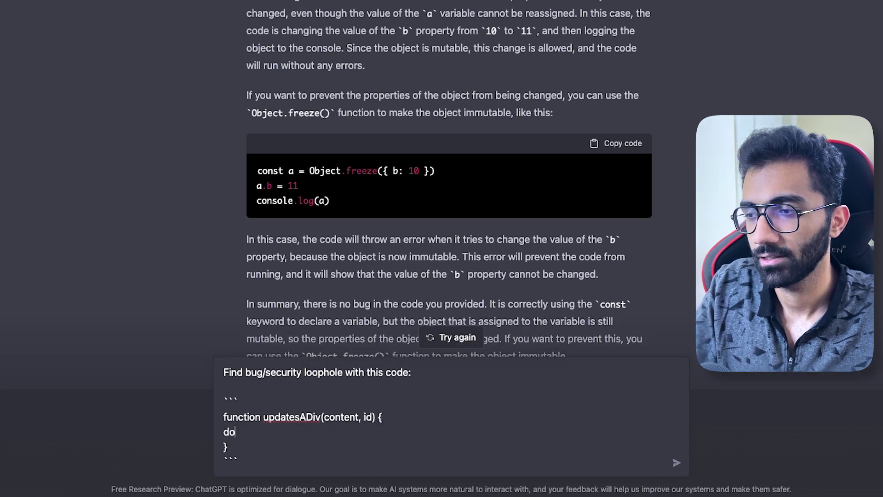
text(cument.getElemebt)
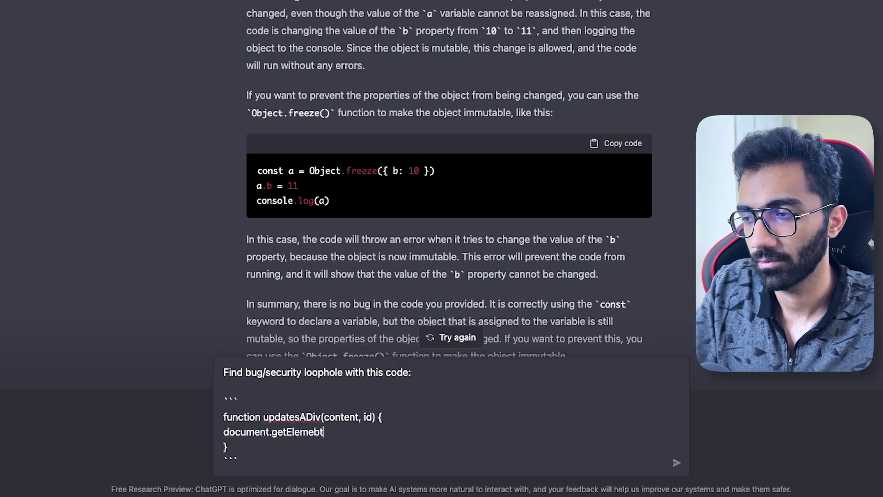
key(BackSpace)
key(BackSpace)
text(ntById)
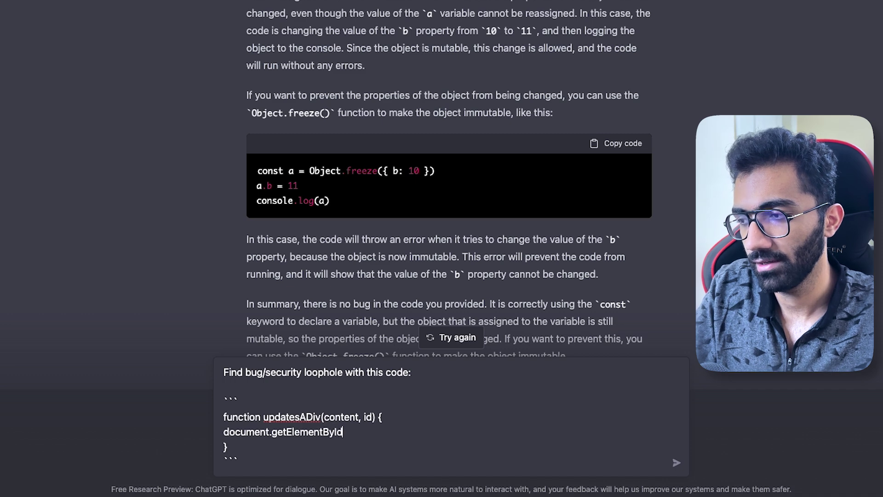
text((id).inner)
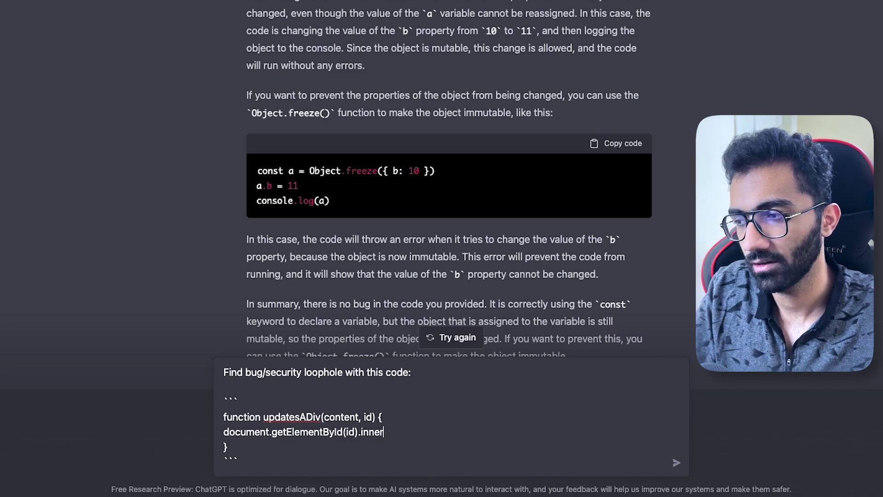
text(HTML = content)
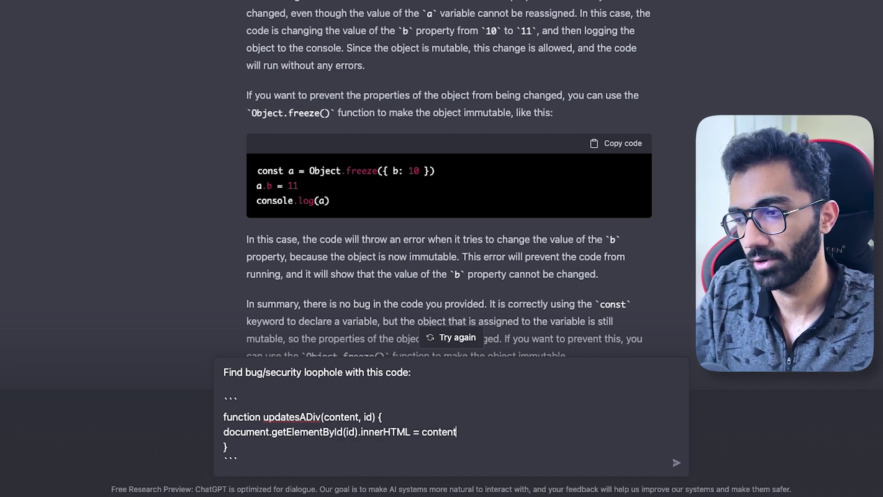
Add a '// test purpose' updatesADiv call and a second call fed by prompt('Enter your input').
key(Down)
key(shift+Return)
key(shift+Return)
text(updates)
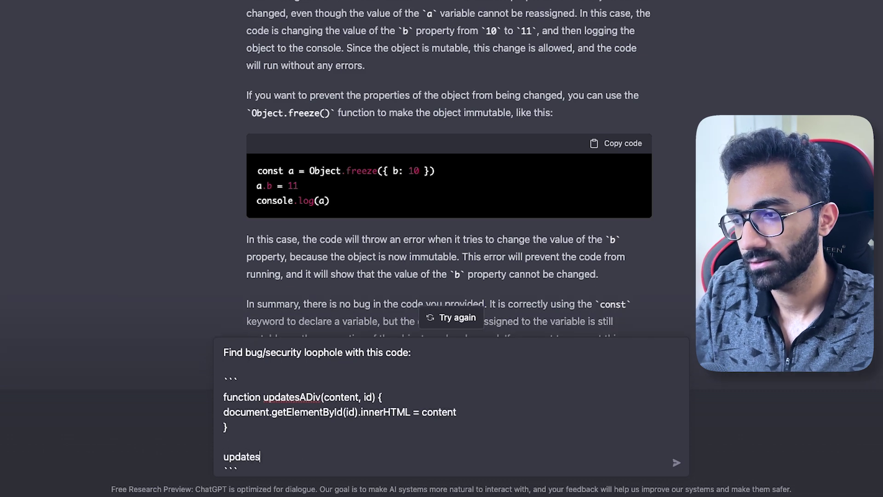
text(ADiv)
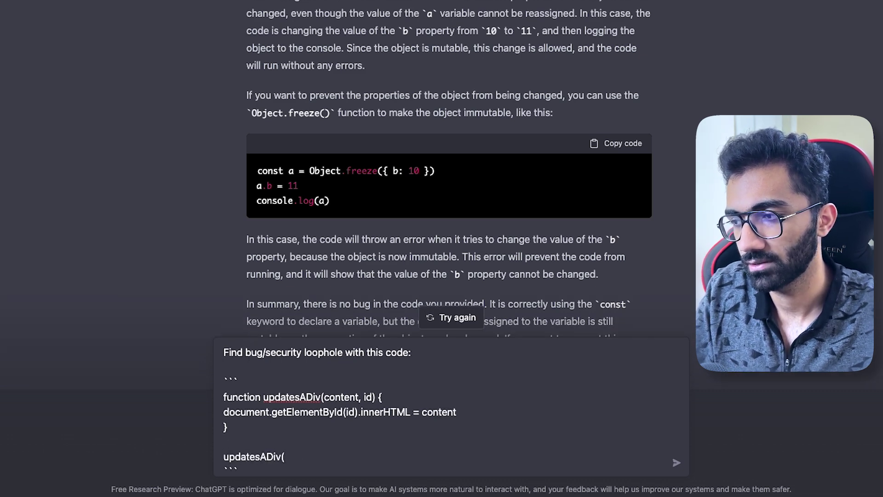
text(('Hello world', ')
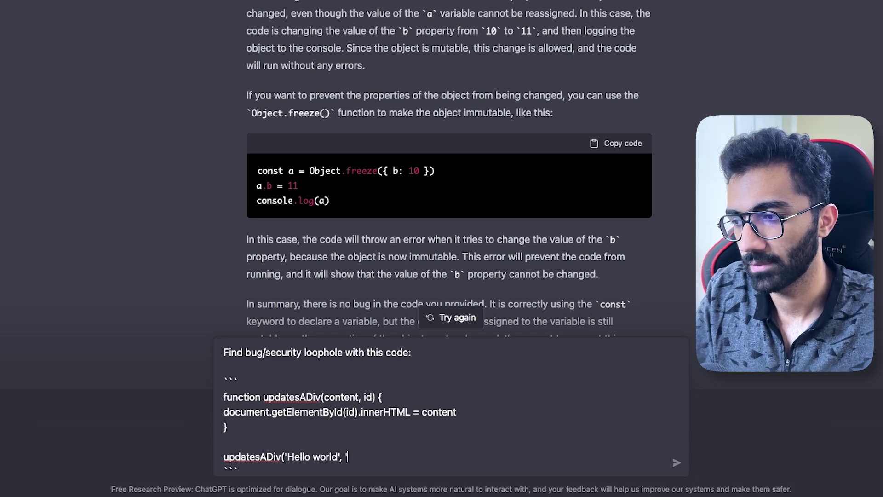
key(Return)
text(// test purpose)
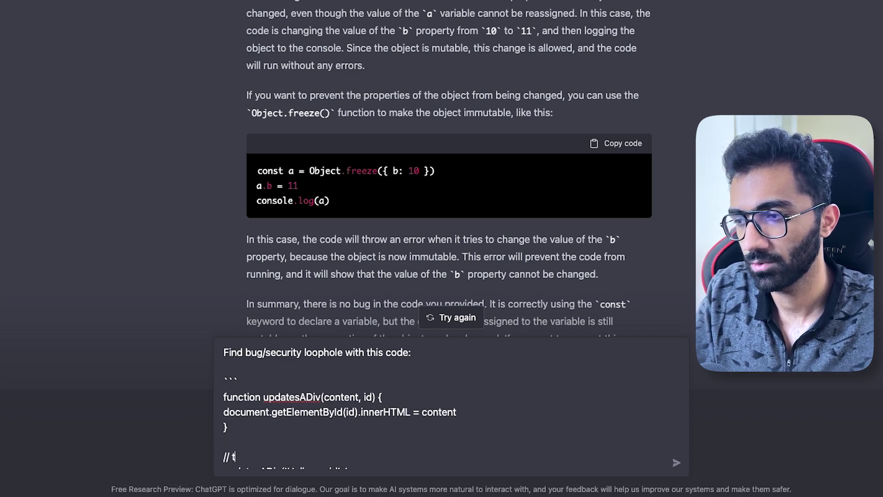
key(Down)
key(End)
text(hello'))
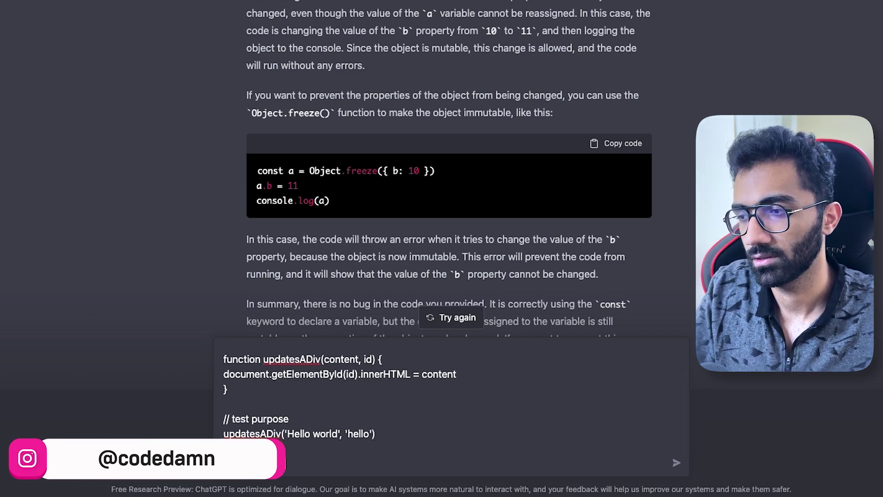
text(  const input = prompt('Enter your input'))
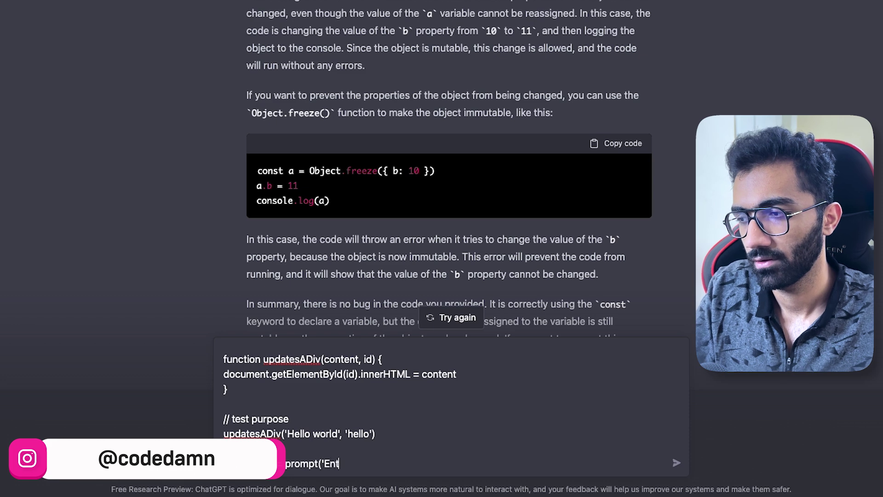
key(shift+Return)
text(u)
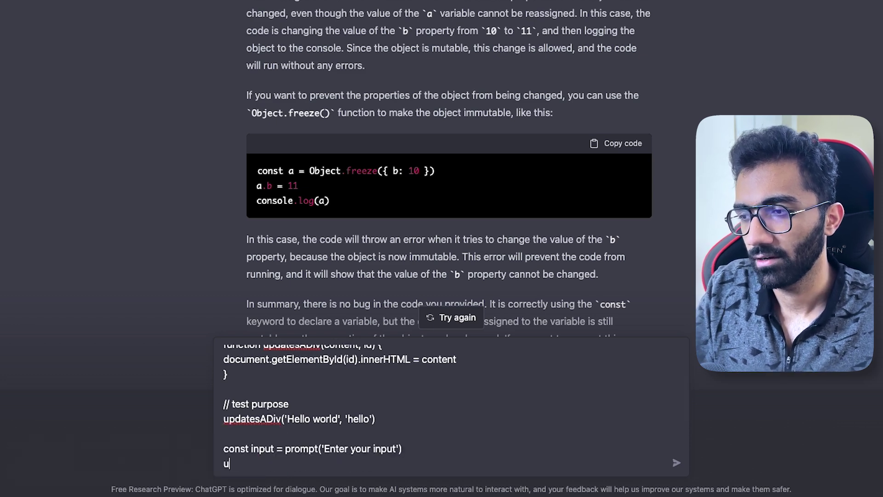
text(pdatesADiv(input)
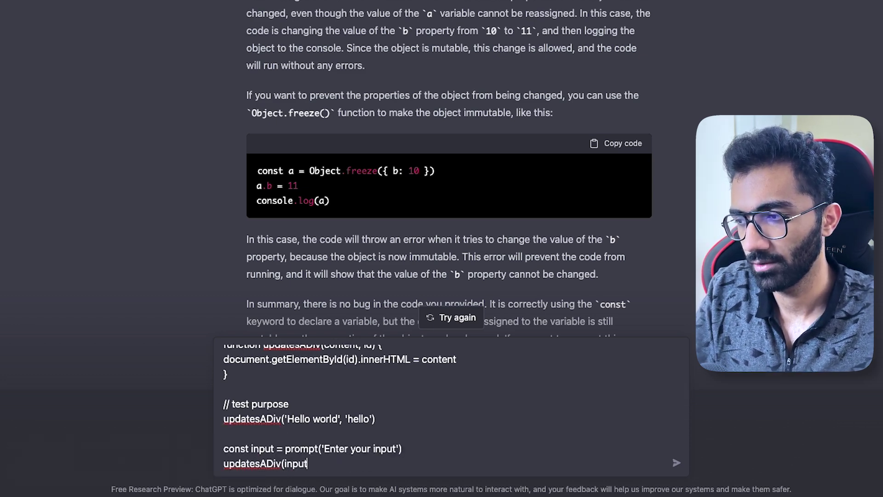
text(, 'se)
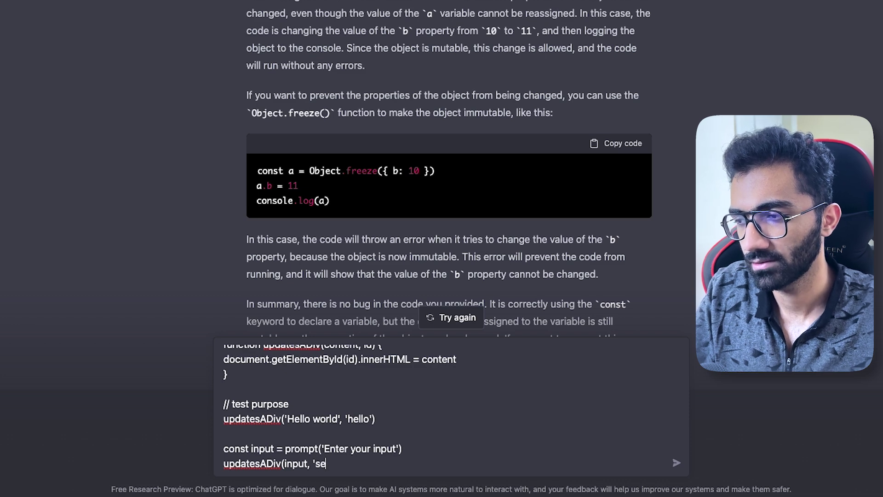
text(conddiv')
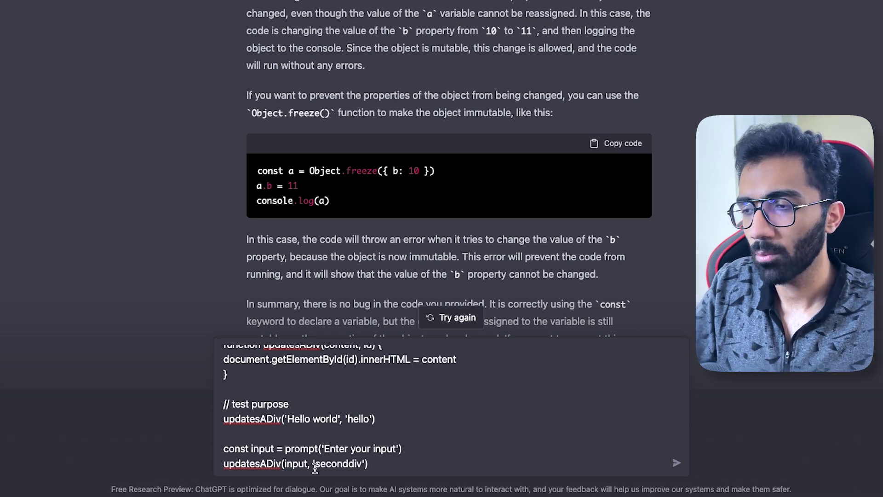
Highlight document.getElementById(id), innerHTML and content in the drafted code.
scroll(315, 468, up, 2)
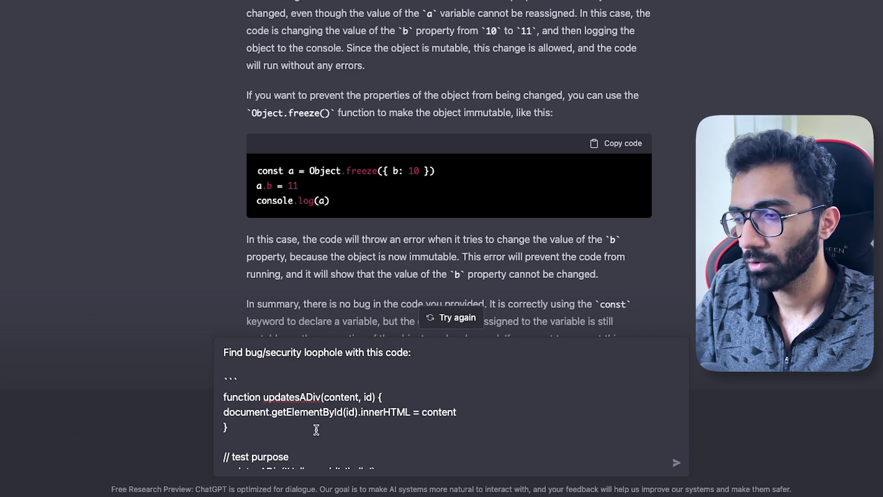
scroll(316, 429, down, 1)
drag(356, 401, 220, 400)
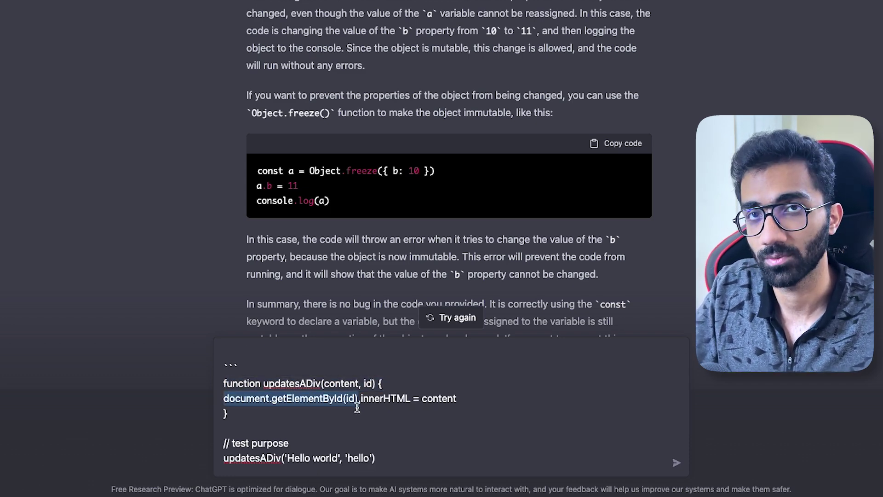
click(387, 401)
scroll(386, 404, up, 1)
double_click(375, 409)
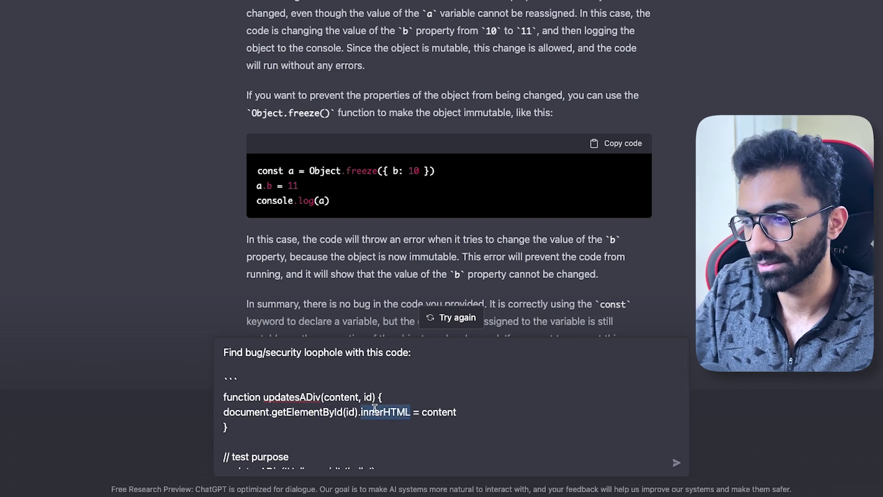
double_click(423, 411)
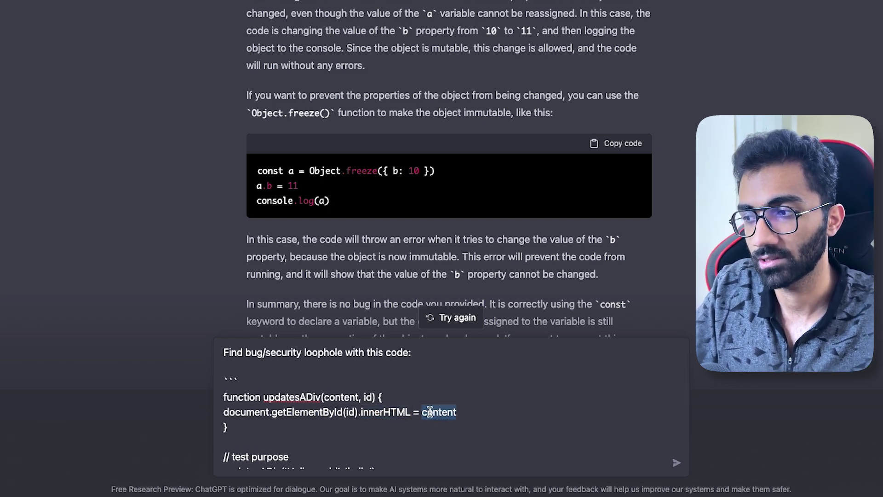
click(429, 411)
scroll(429, 410, down, 3)
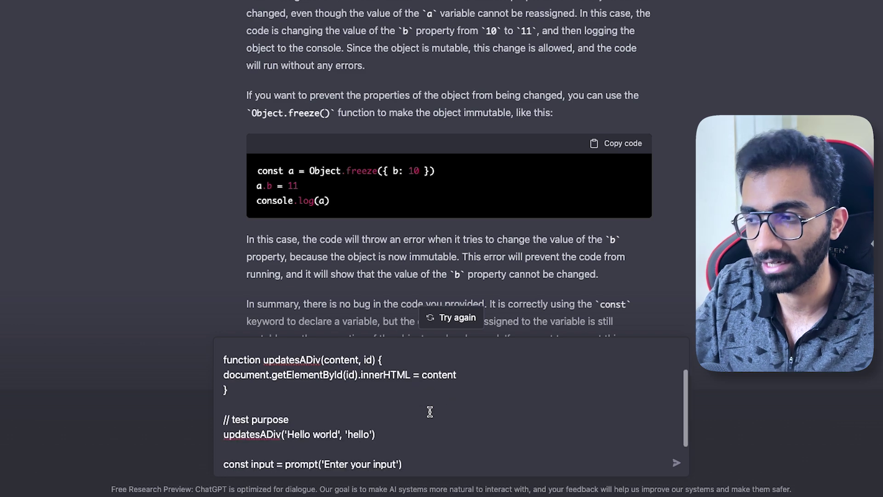
scroll(309, 415, up, 2)
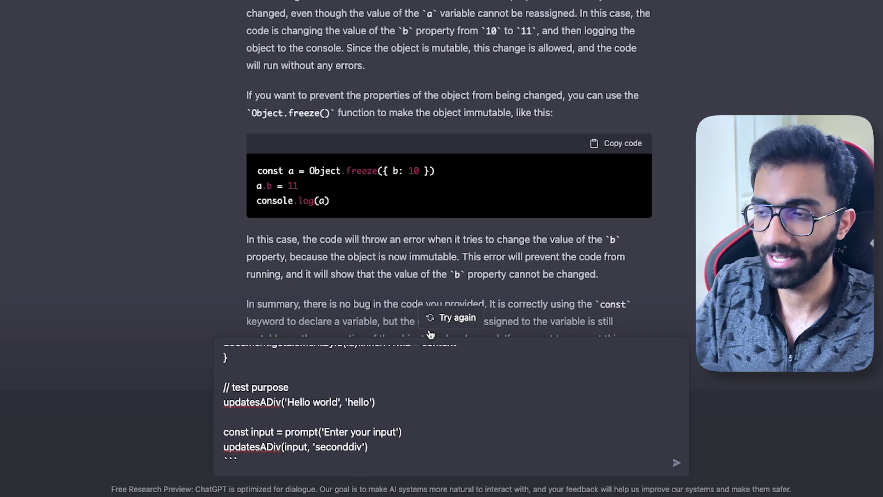
Send the security loophole question and scroll through ChatGPT's reply.
click(676, 463)
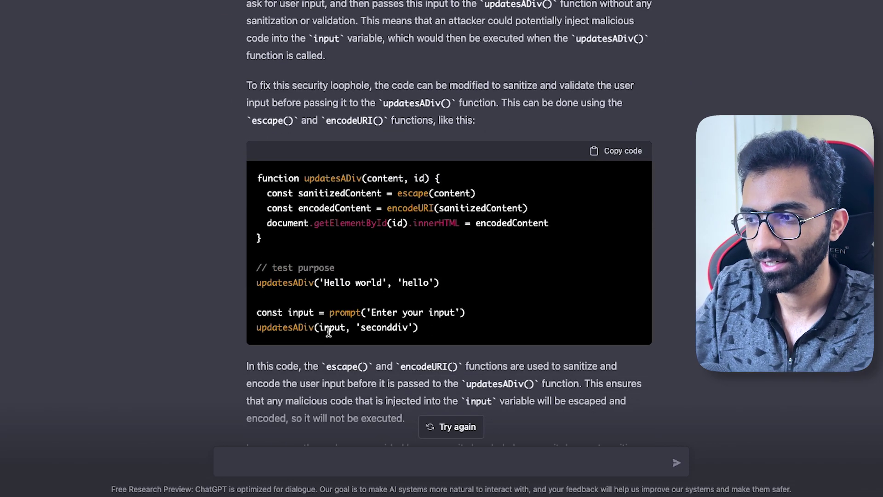
scroll(336, 303, down, 2)
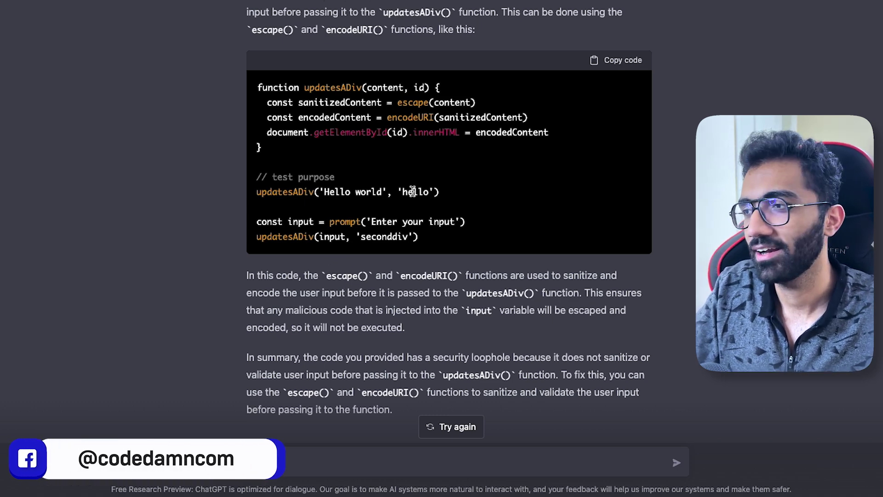
scroll(411, 191, up, 1)
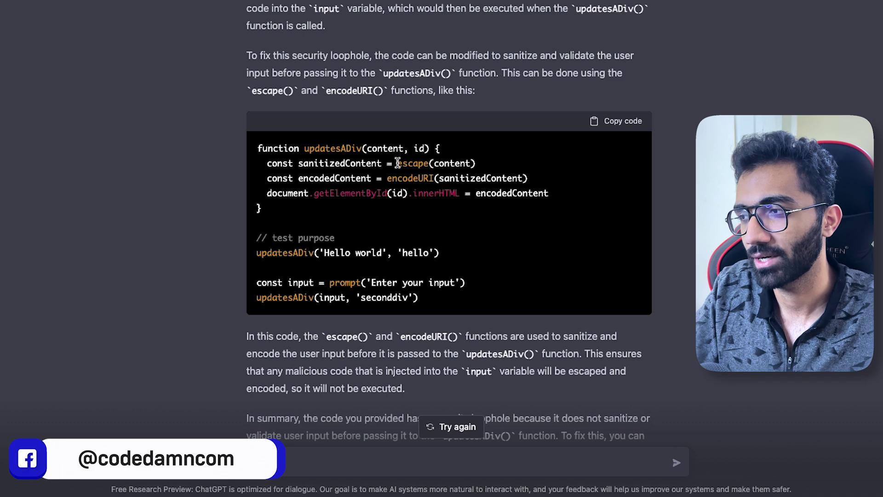
Highlight the escape() and encodeURI() calls in the sanitized updatesADiv fix and read the summary.
drag(398, 162, 523, 178)
click(525, 177)
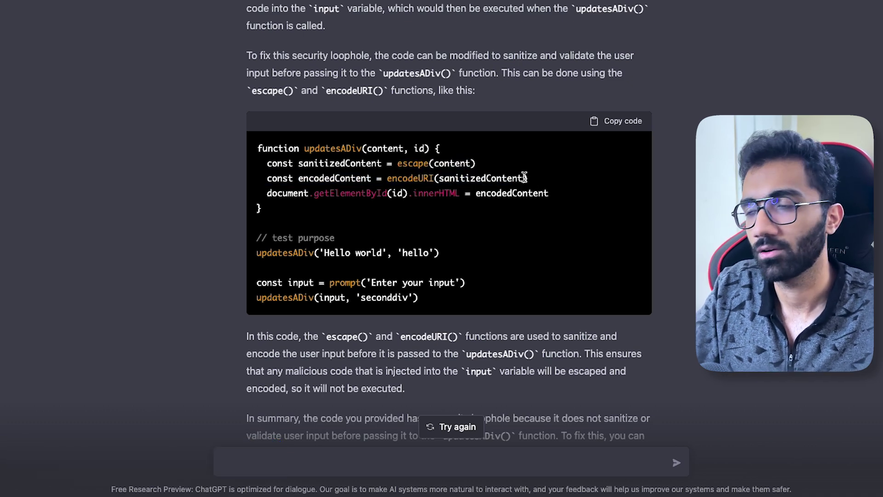
double_click(401, 163)
double_click(406, 177)
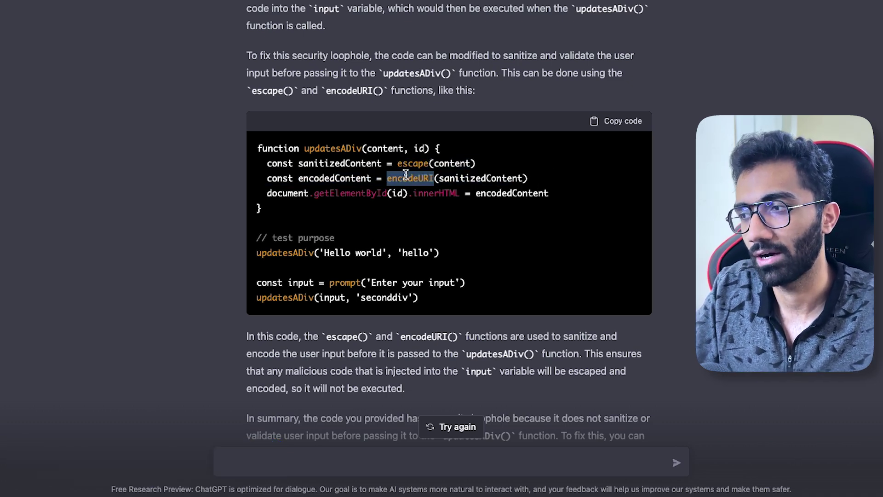
scroll(405, 174, down, 2)
scroll(444, 213, up, 2)
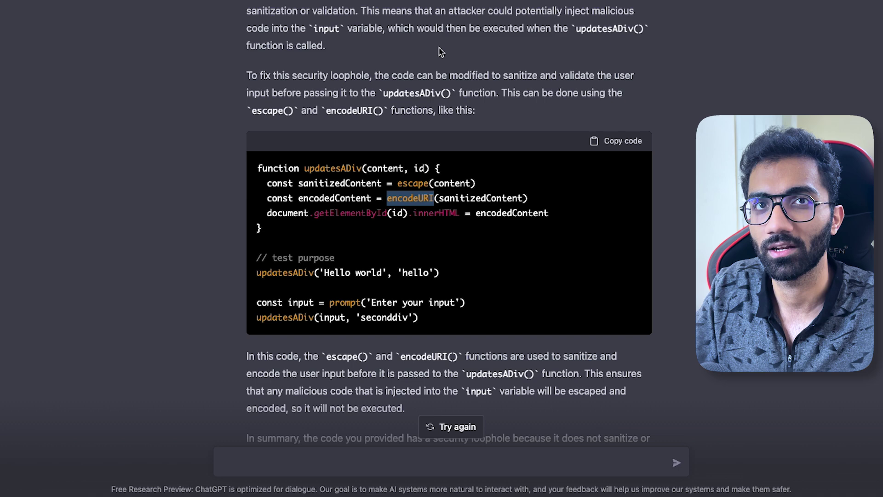
scroll(439, 50, down, 3)
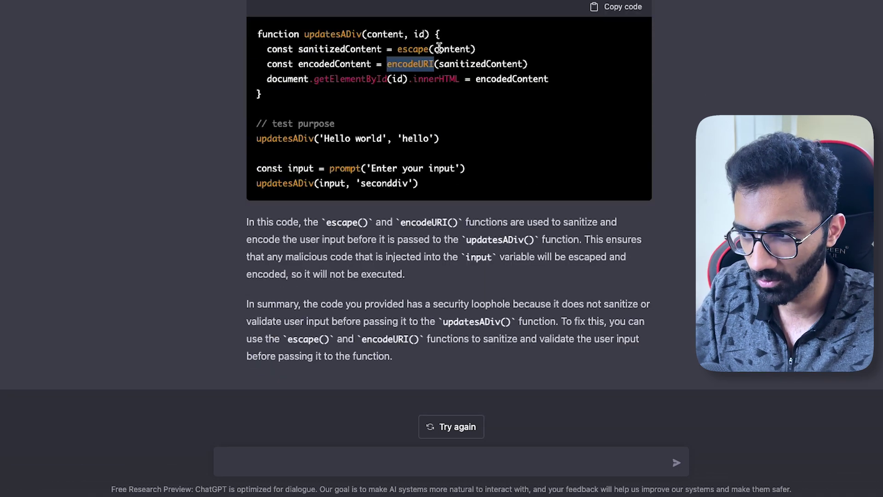
Ask ChatGPT the follow-up 'is there any bug with this code?'.
click(321, 459)
text(is there any bug with this code?)
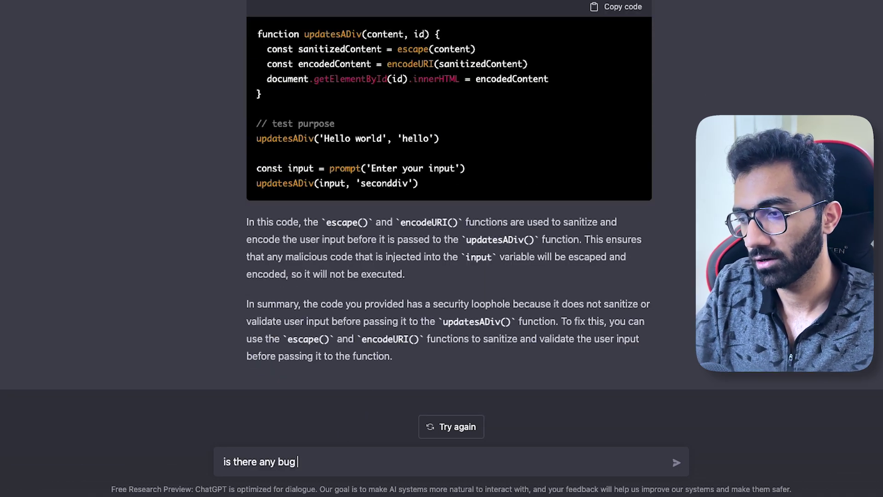
key(Return)
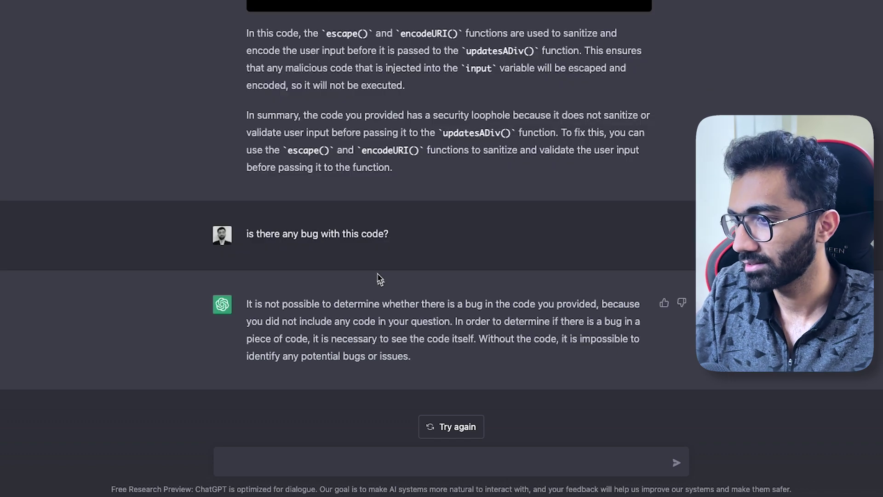
Scroll back up and select the original updatesADiv code in the first question.
scroll(361, 234, up, 5)
scroll(318, 118, up, 5)
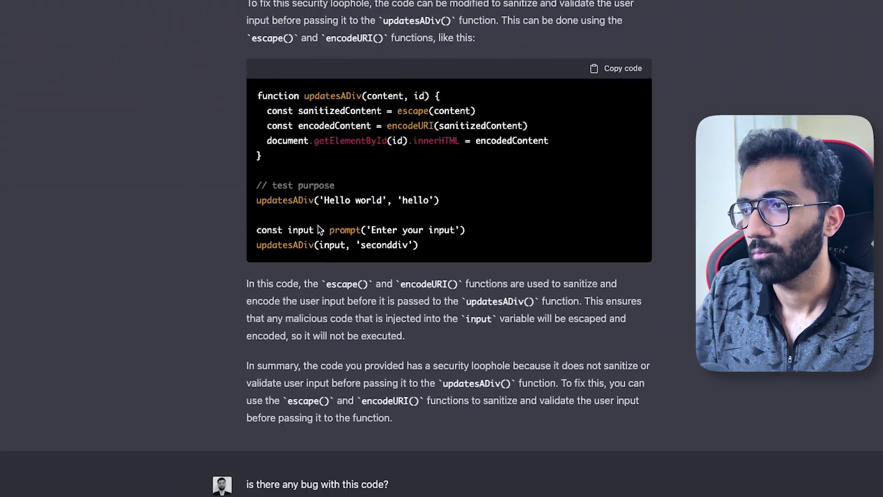
scroll(319, 229, up, 1)
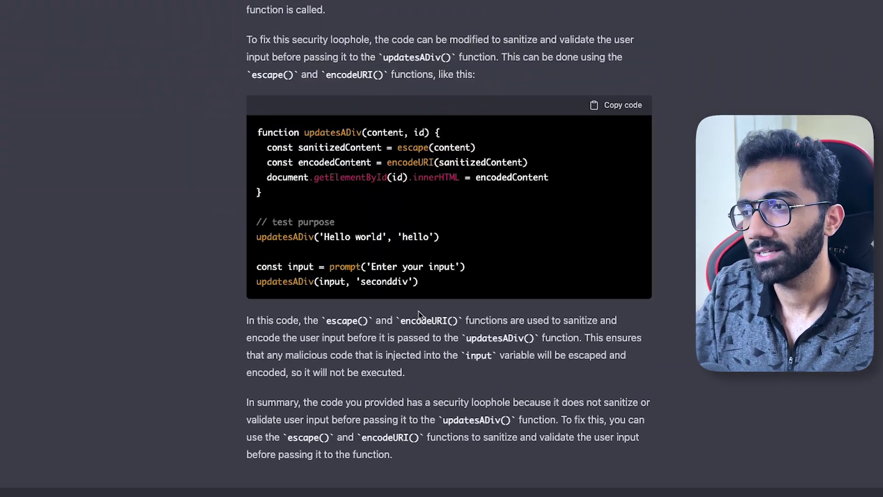
drag(420, 283, 256, 134)
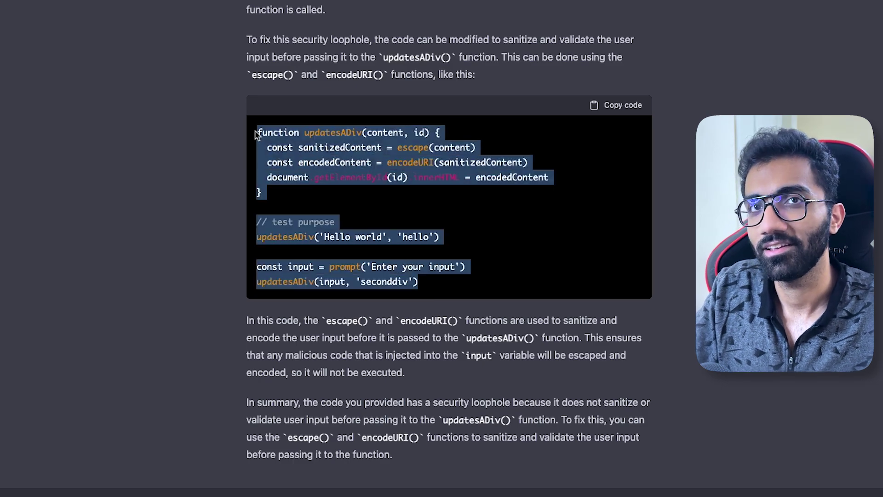
scroll(338, 182, up, 8)
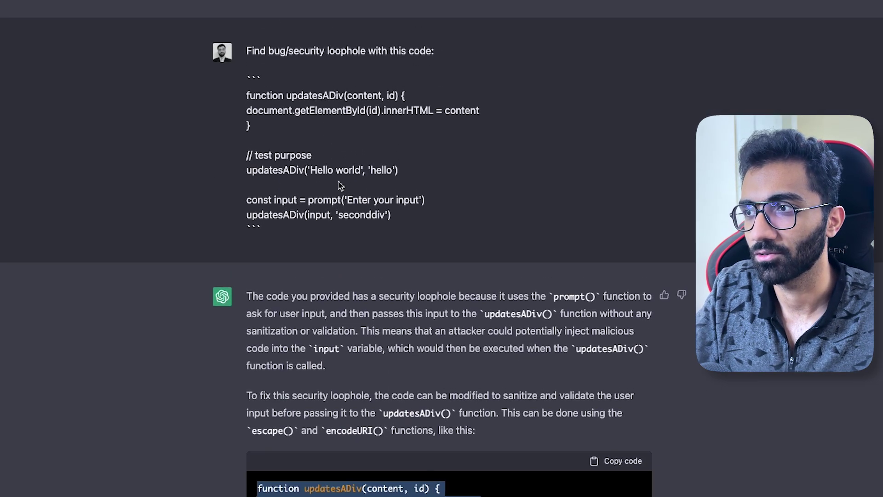
drag(409, 221, 245, 107)
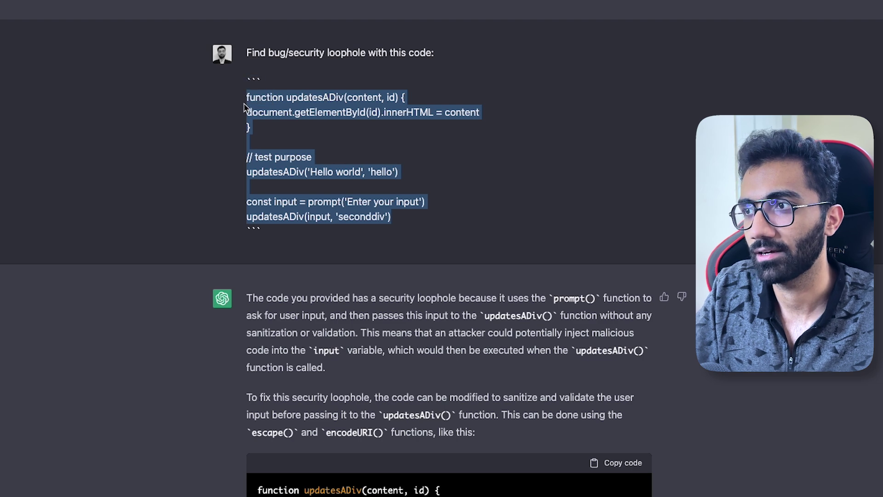
click(296, 141)
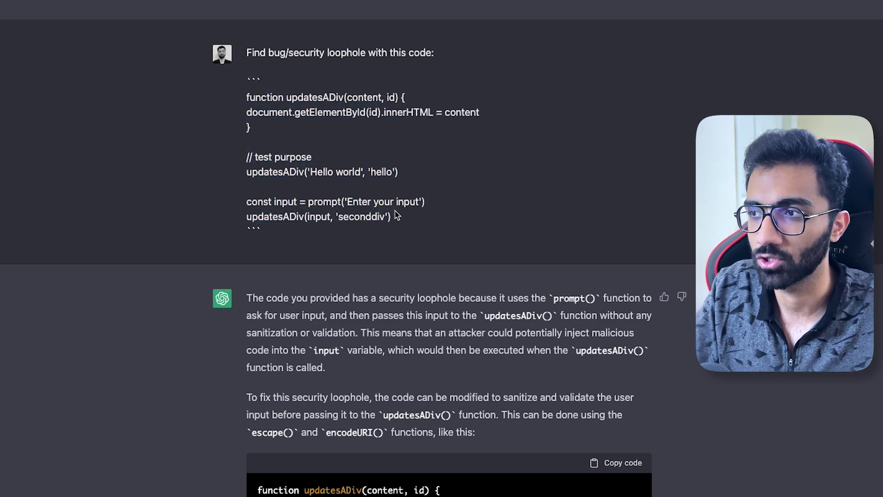
drag(389, 213, 279, 109)
click(279, 109)
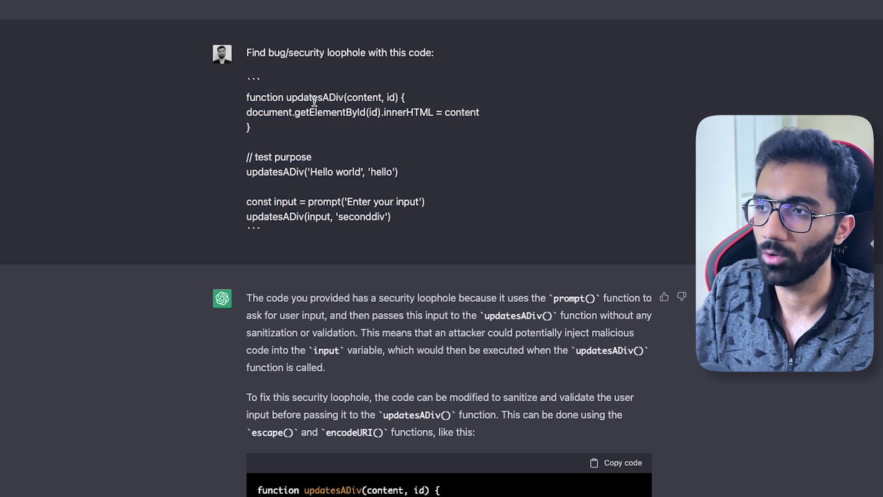
scroll(314, 100, down, 1)
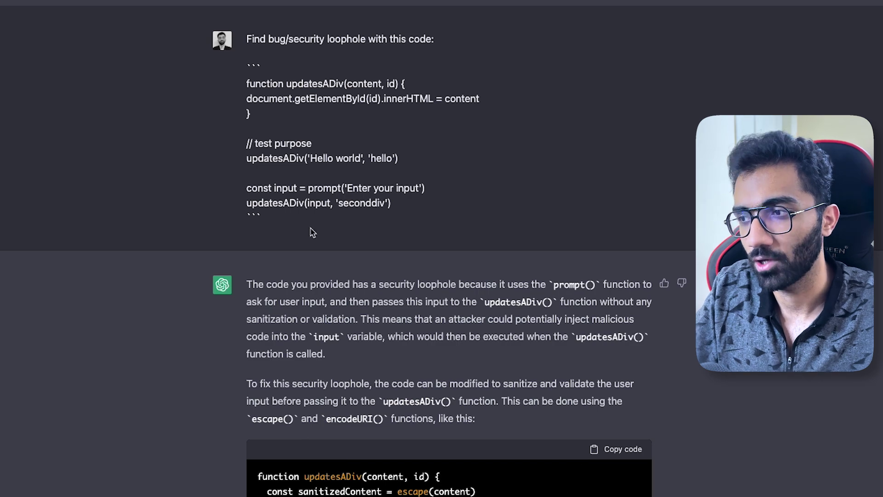
scroll(311, 231, down, 7)
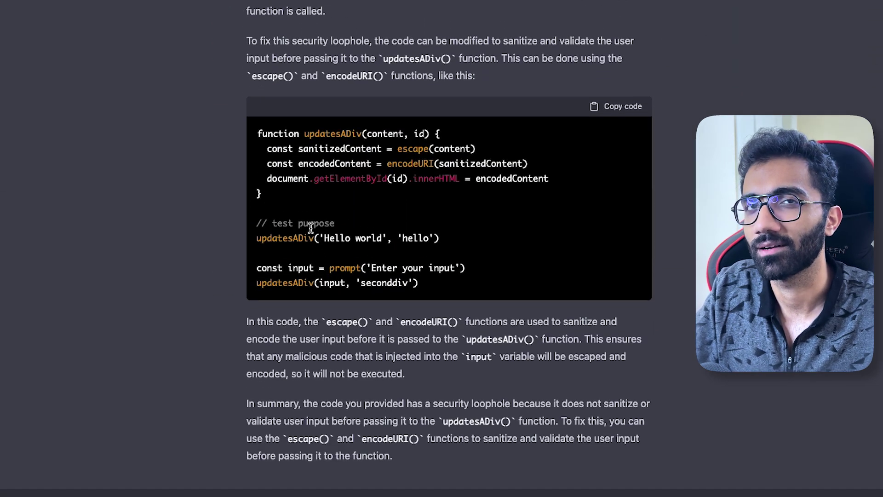
scroll(311, 229, down, 4)
scroll(311, 229, up, 11)
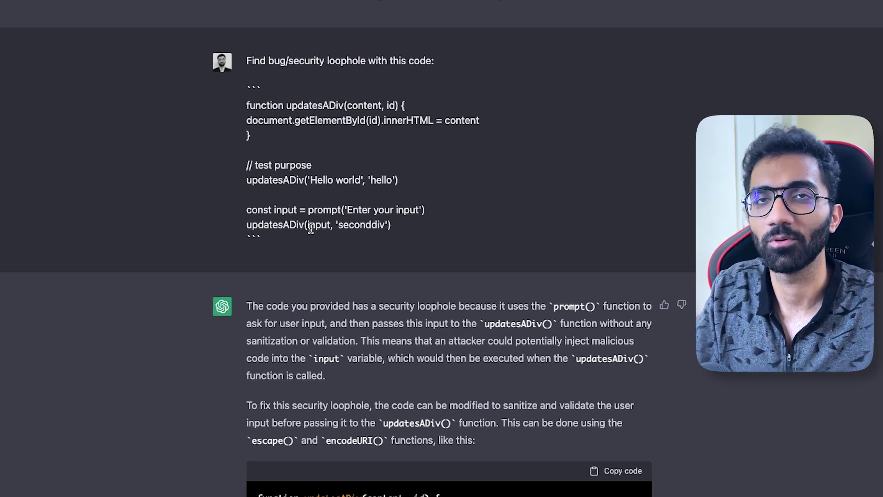
scroll(310, 228, up, 1)
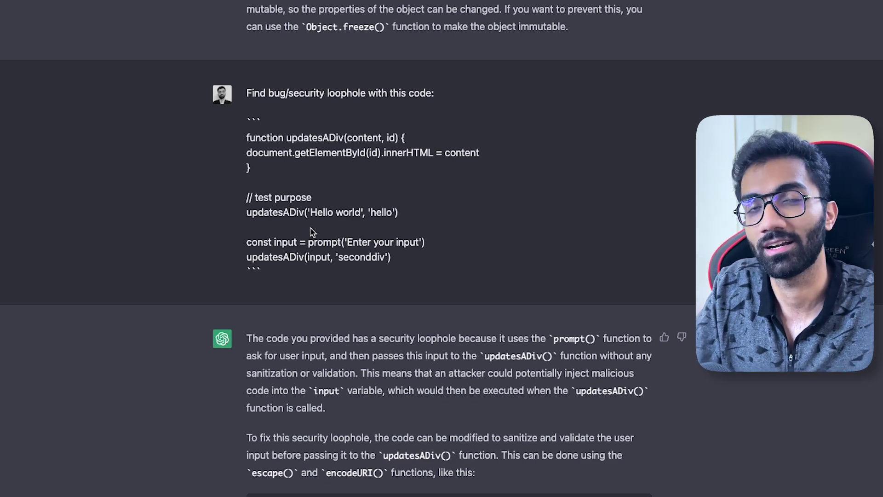
scroll(311, 231, up, 1)
scroll(310, 231, down, 6)
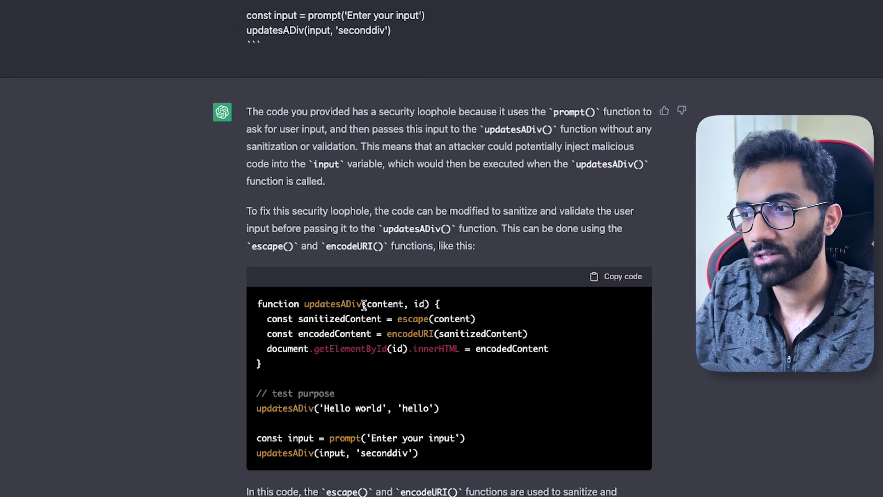
scroll(364, 304, down, 1)
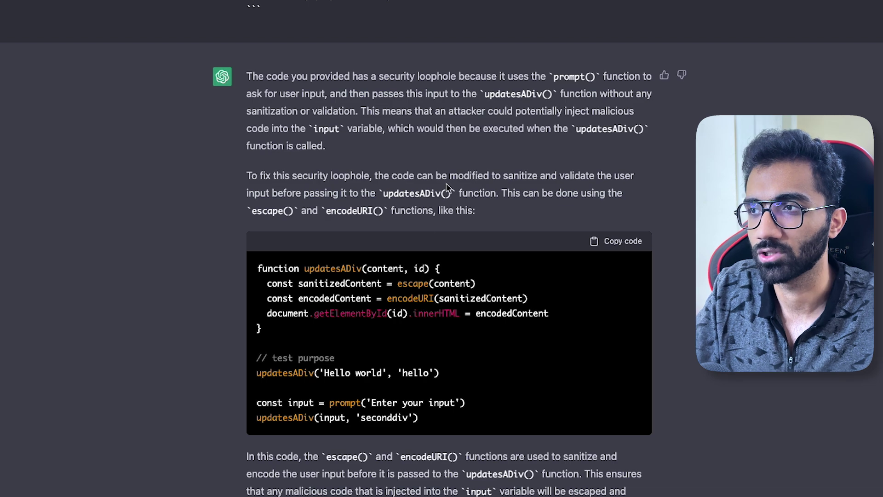
scroll(449, 189, up, 8)
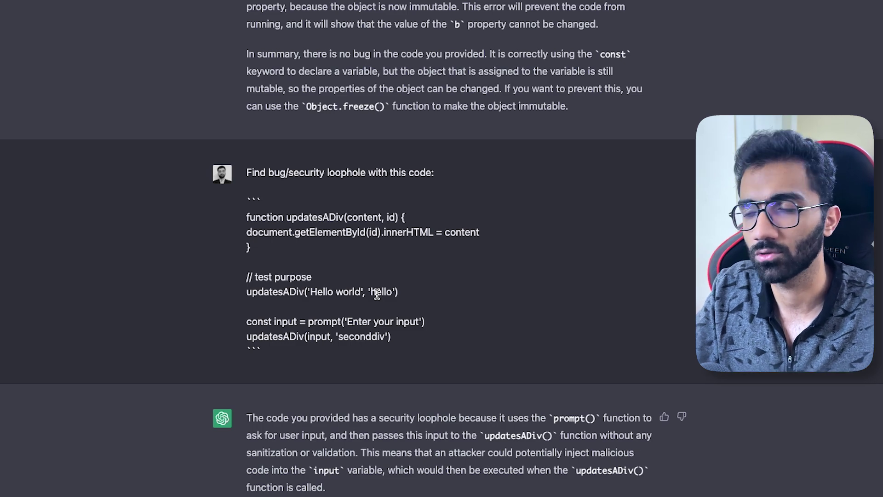
scroll(377, 294, down, 10)
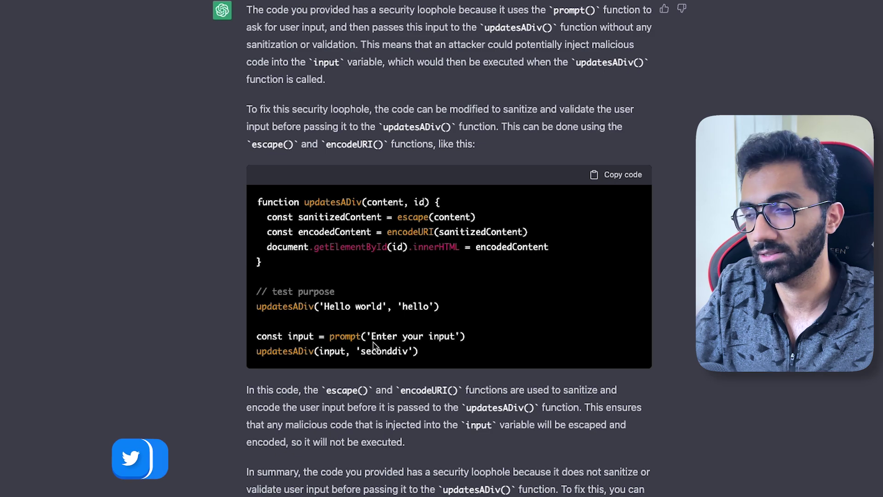
scroll(374, 346, down, 5)
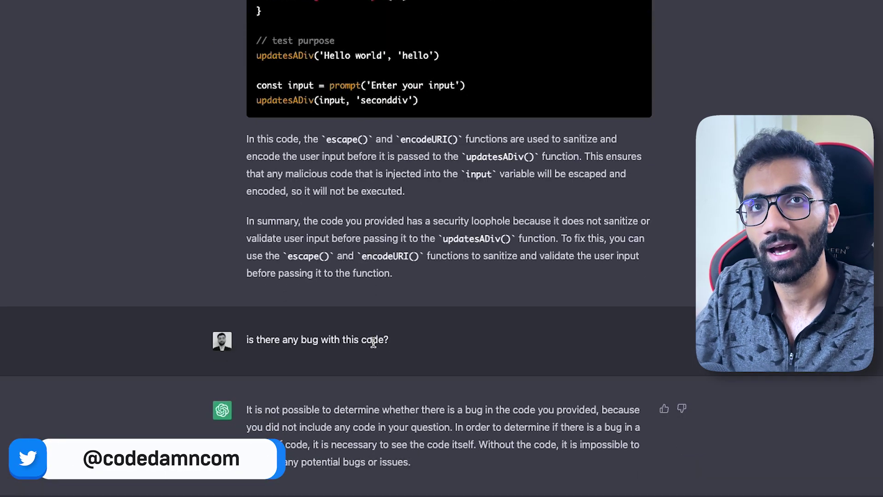
scroll(373, 342, up, 3)
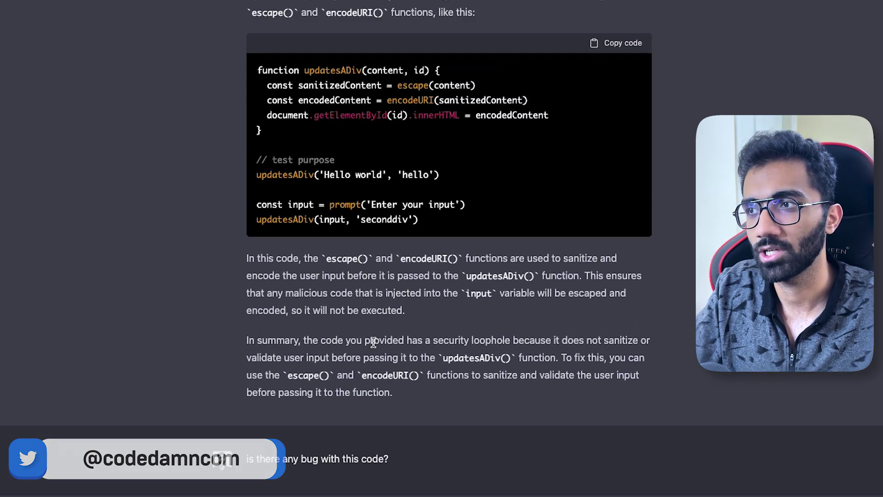
scroll(375, 346, up, 2)
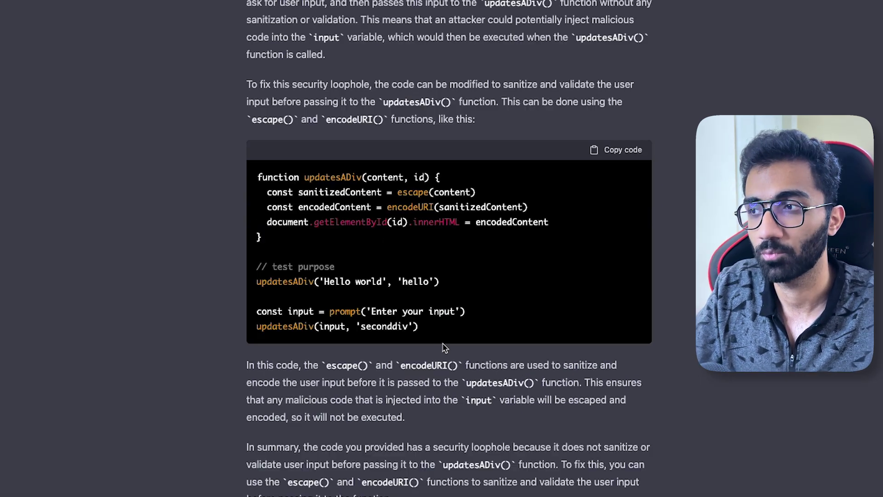
drag(427, 327, 260, 179)
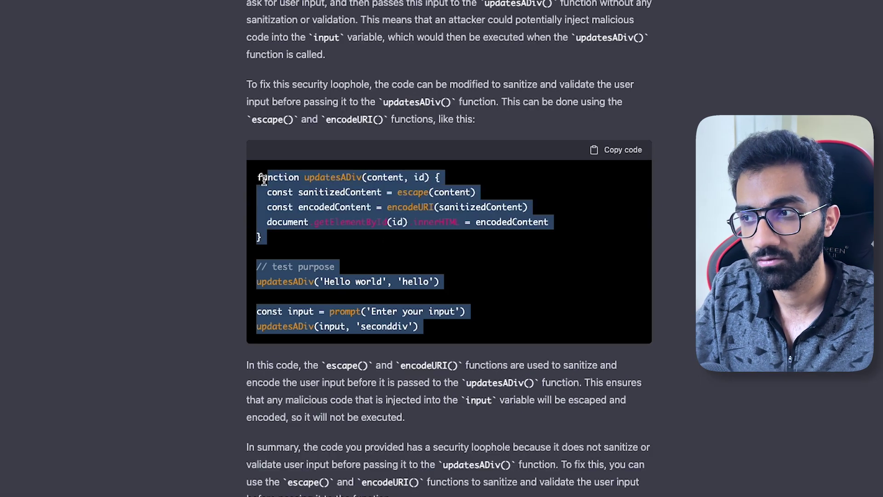
click(326, 212)
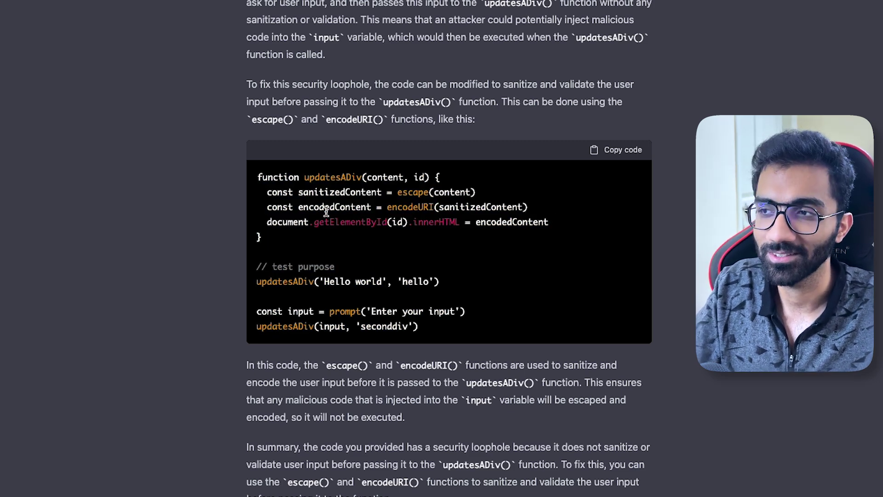
scroll(326, 212, up, 2)
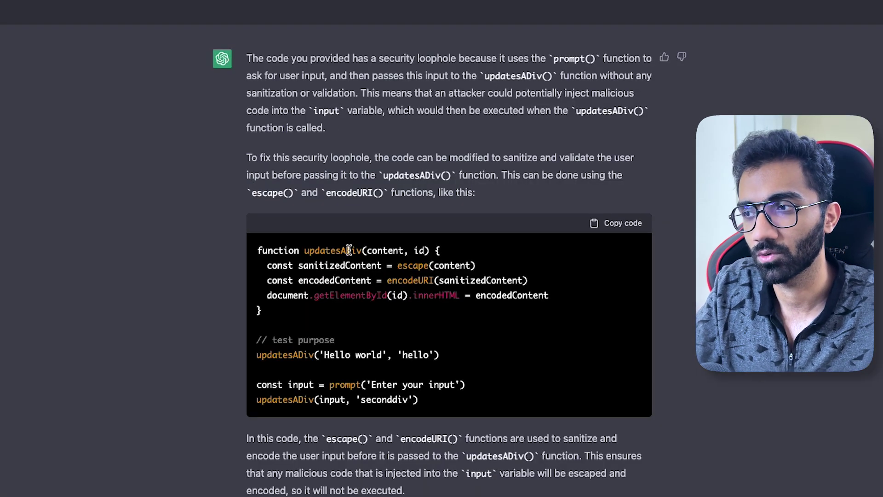
scroll(350, 250, down, 6)
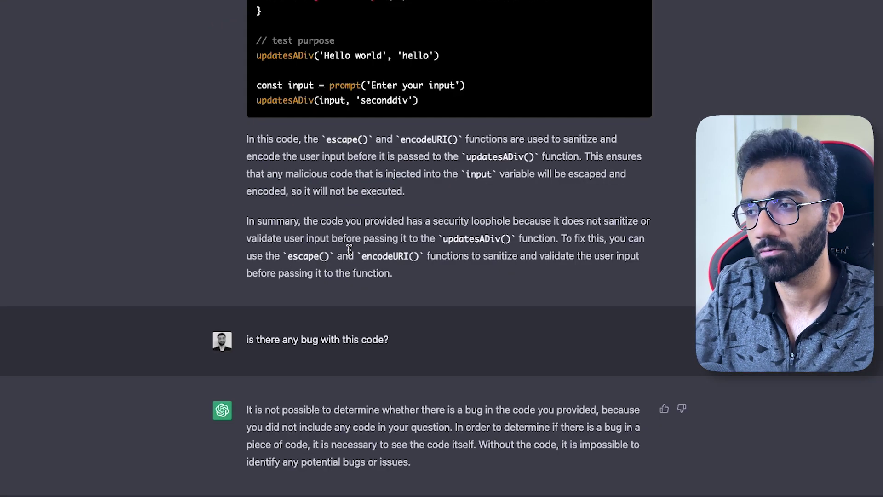
scroll(349, 250, up, 4)
scroll(350, 250, up, 1)
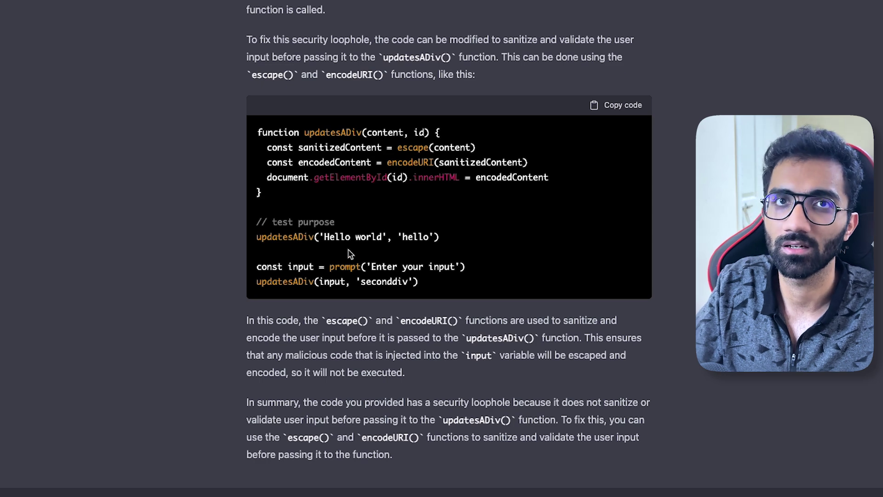